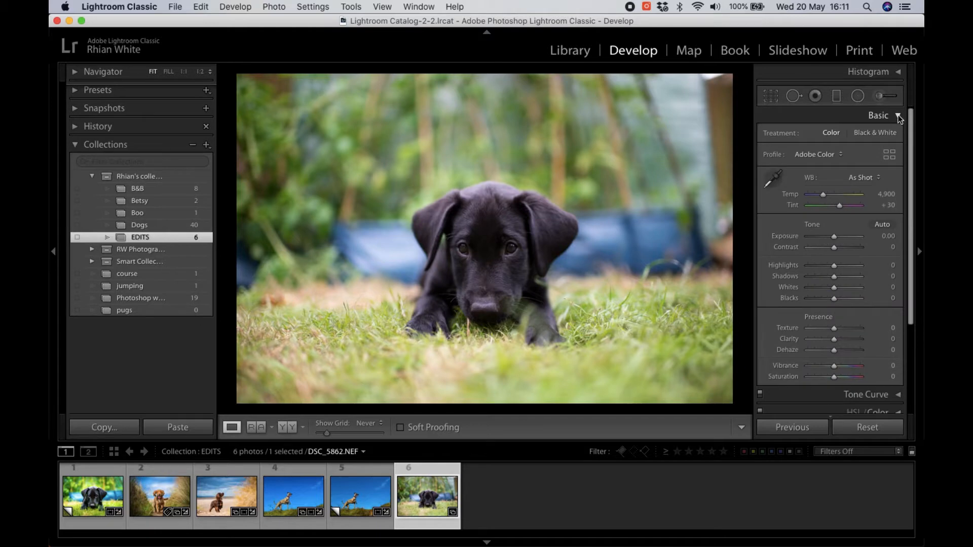
Step: Adjust the puppy photo's tone curve regions, setting Shadows to -1 and Lights to -7
{"action": "left_click", "coordinate": [898, 116]}
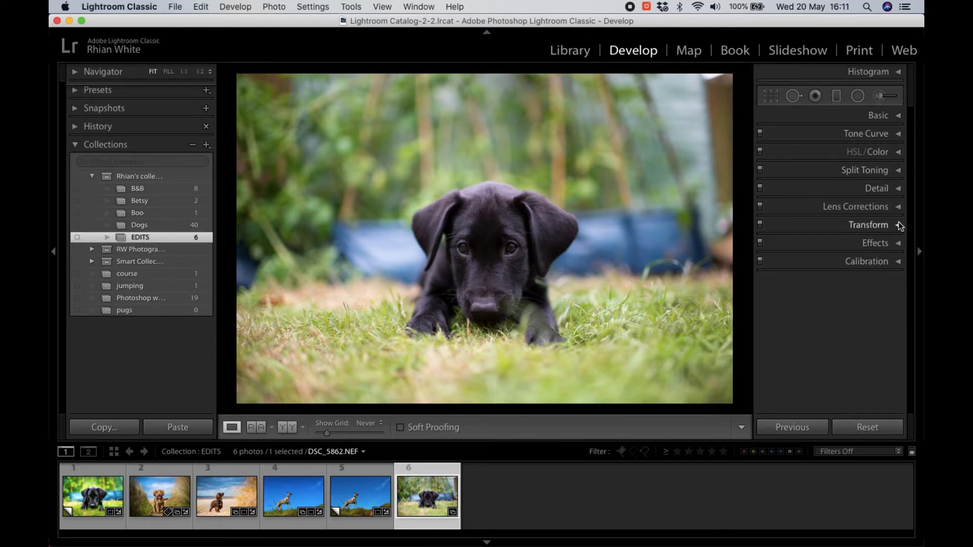
{"action": "left_click", "coordinate": [898, 134]}
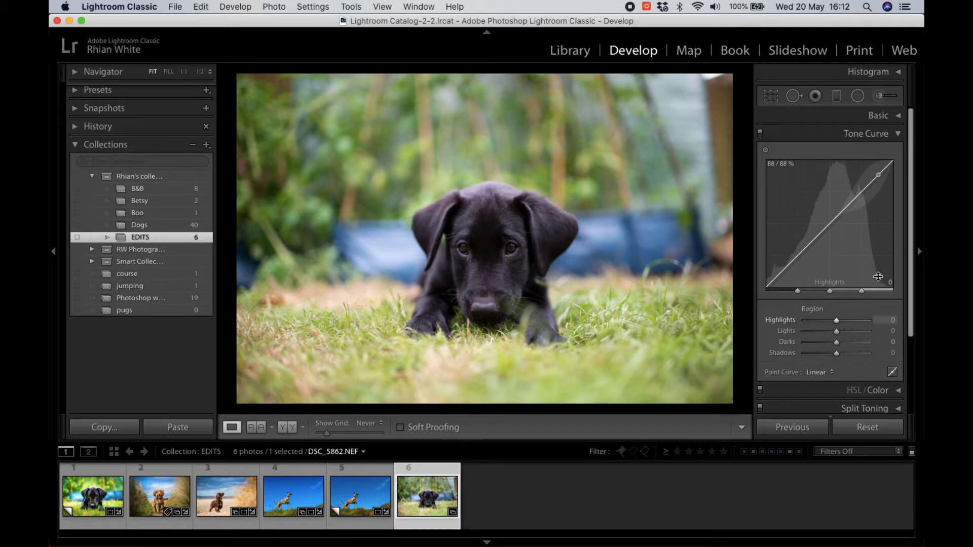
{"action": "mouse_move", "coordinate": [786, 268]}
{"action": "left_mouse_down"}
{"action": "mouse_move", "coordinate": [787, 251]}
{"action": "mouse_move", "coordinate": [787, 266]}
{"action": "left_mouse_up"}
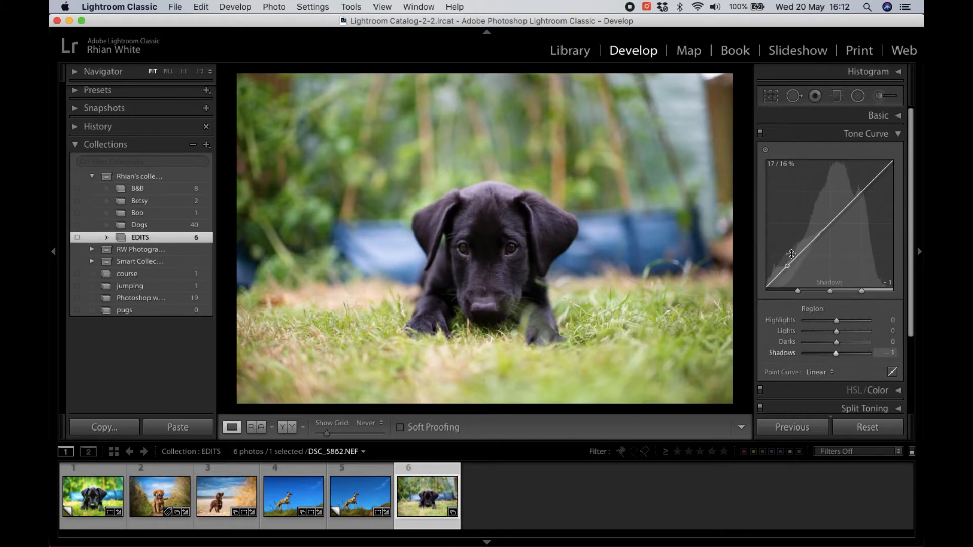
{"action": "mouse_move", "coordinate": [832, 221]}
{"action": "left_mouse_down"}
{"action": "mouse_move", "coordinate": [832, 246]}
{"action": "mouse_move", "coordinate": [832, 204]}
{"action": "mouse_move", "coordinate": [832, 222]}
{"action": "left_mouse_up"}
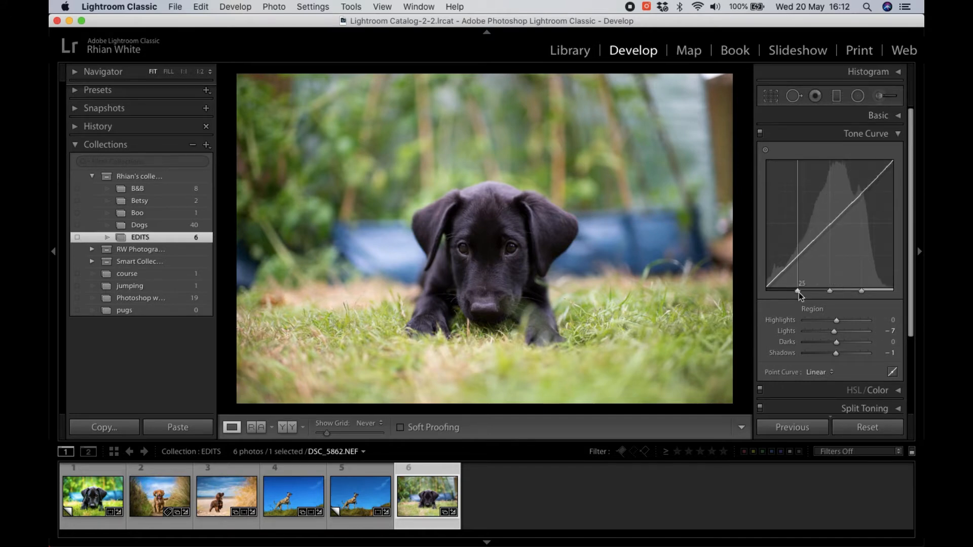
Step: Spread the tone curve's outer region split points further apart and lower the Lights region to -100
{"action": "left_click_drag", "start_coordinate": [799, 293], "coordinate": [780, 292]}
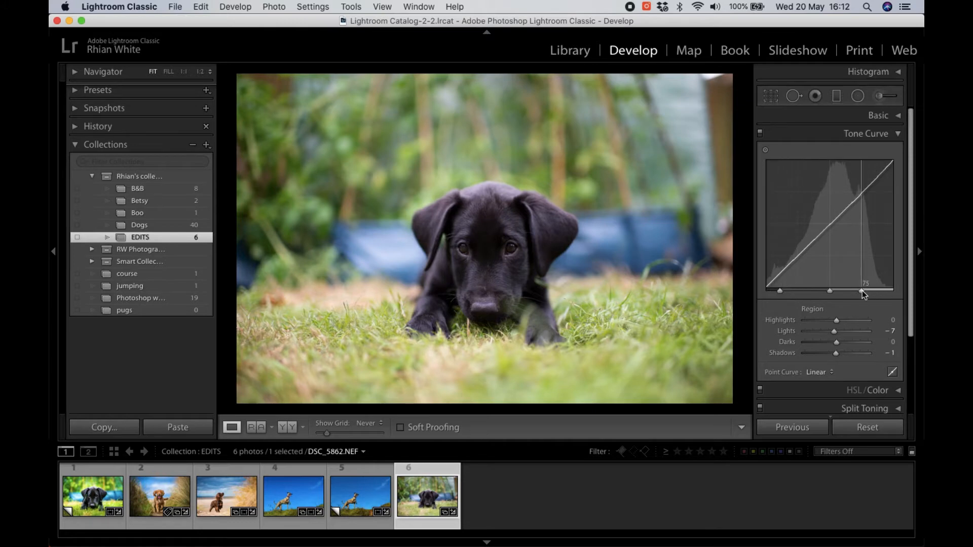
{"action": "left_click_drag", "start_coordinate": [862, 292], "coordinate": [880, 292]}
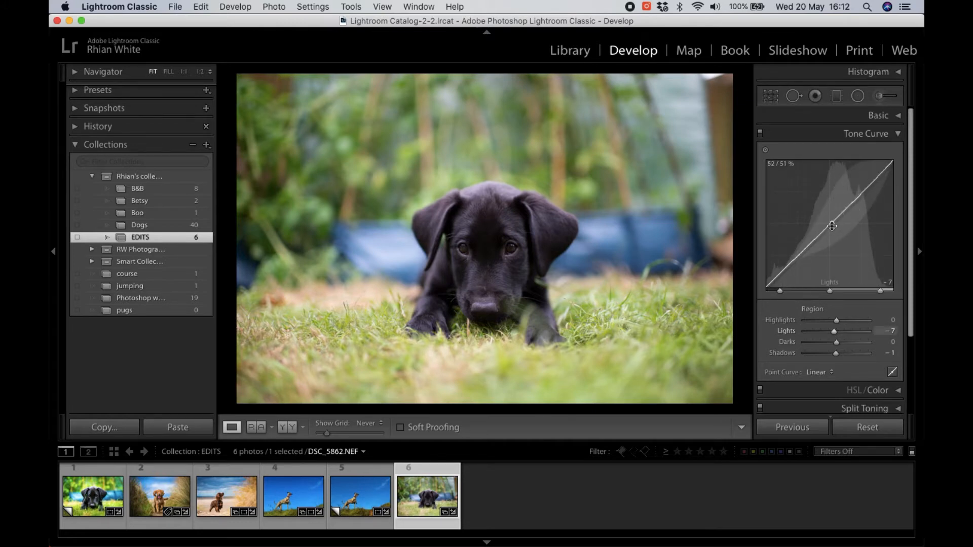
{"action": "left_click_drag", "start_coordinate": [832, 226], "coordinate": [831, 246]}
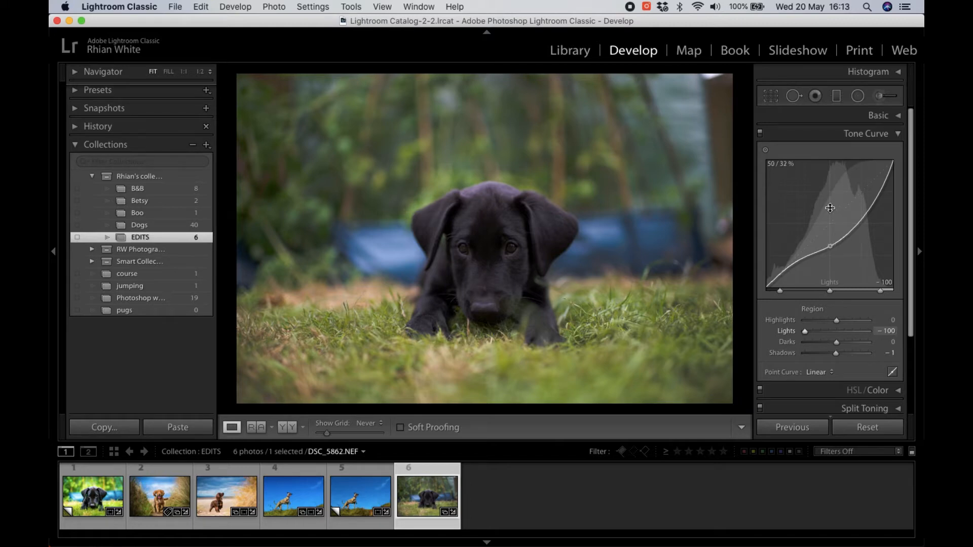
Step: Compare the photo with and without the tone curve adjustments, leaving them switched off
{"action": "left_click", "coordinate": [761, 134]}
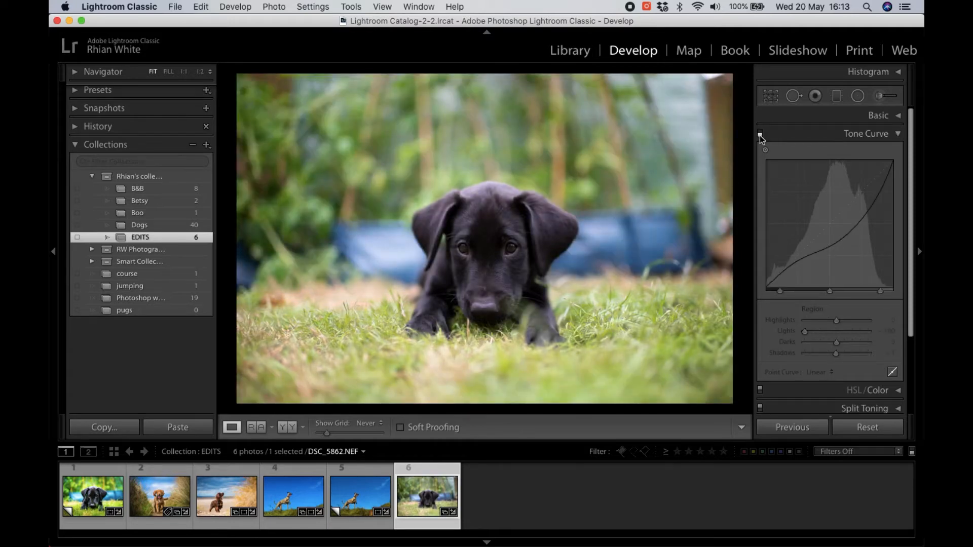
{"action": "left_click", "coordinate": [760, 134]}
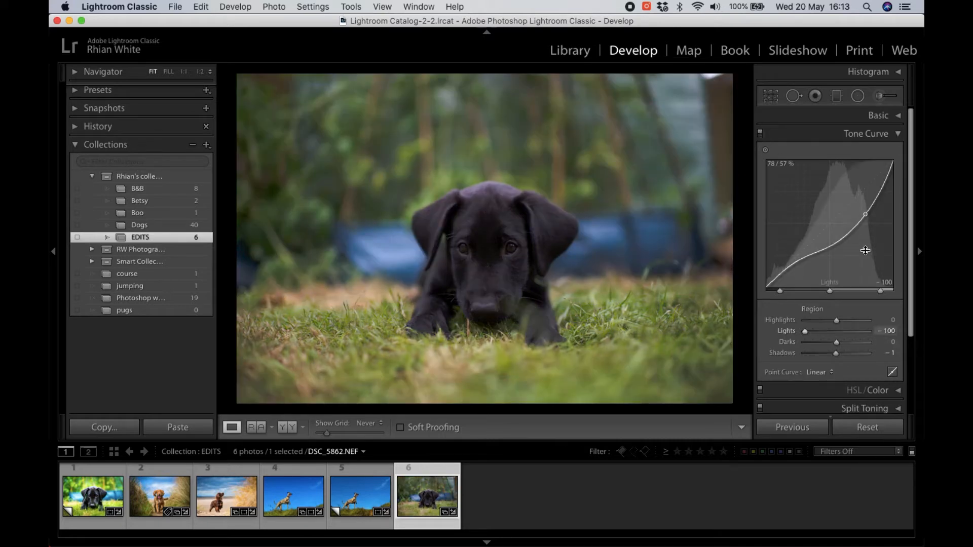
{"action": "left_click", "coordinate": [760, 134]}
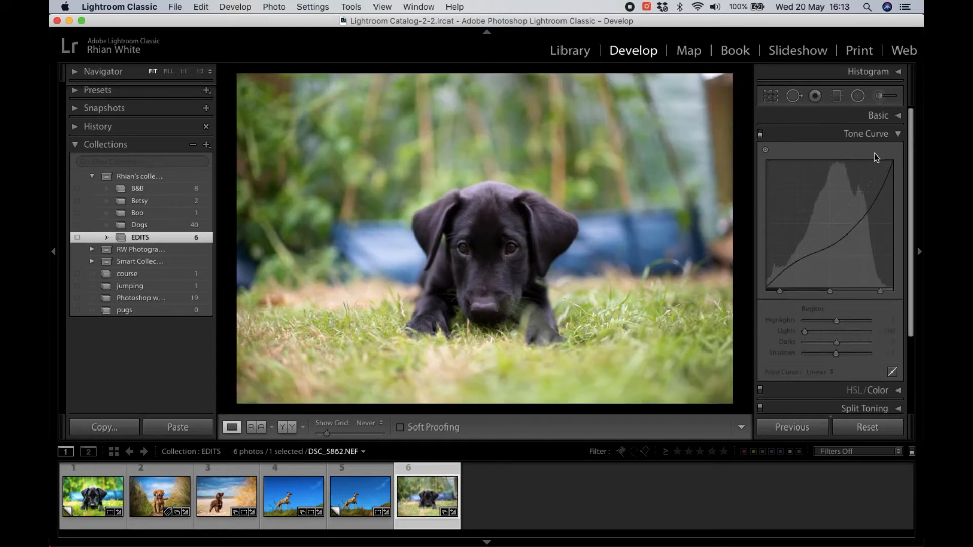
{"action": "left_click", "coordinate": [898, 135]}
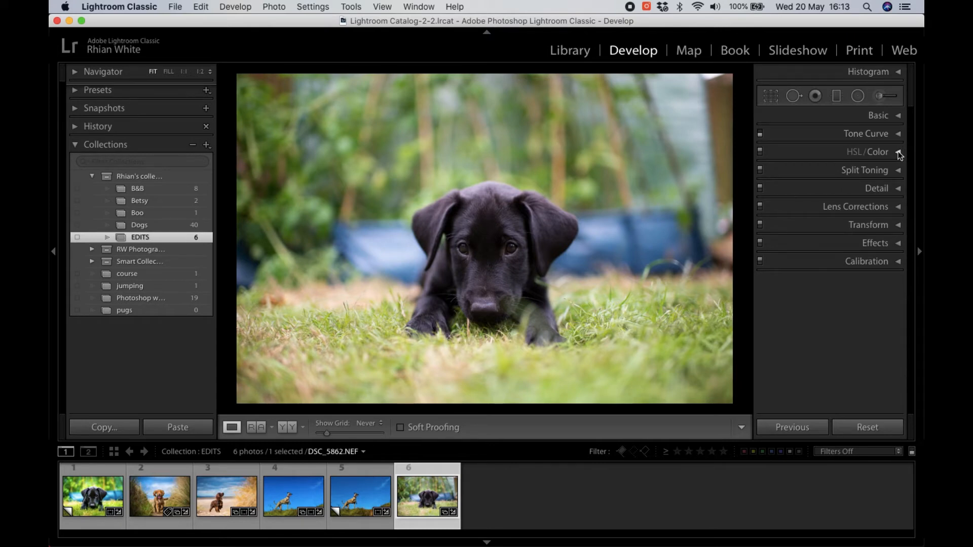
Step: Look through the orange, green, blue and purple colour controls in HSL/Color, ending with all colours shown together
{"action": "left_click", "coordinate": [899, 152]}
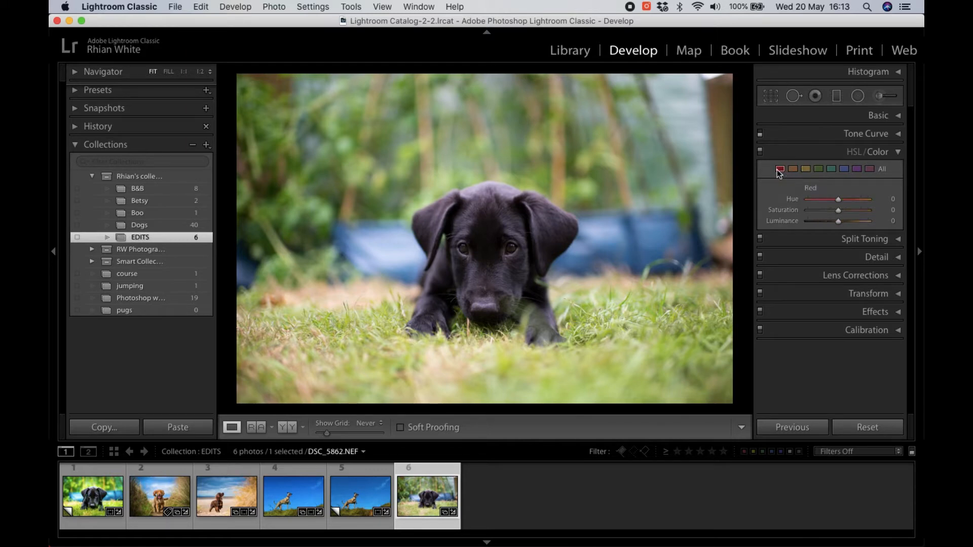
{"action": "left_click", "coordinate": [793, 168]}
{"action": "left_click", "coordinate": [818, 168]}
{"action": "left_click", "coordinate": [844, 169]}
{"action": "left_click", "coordinate": [857, 169]}
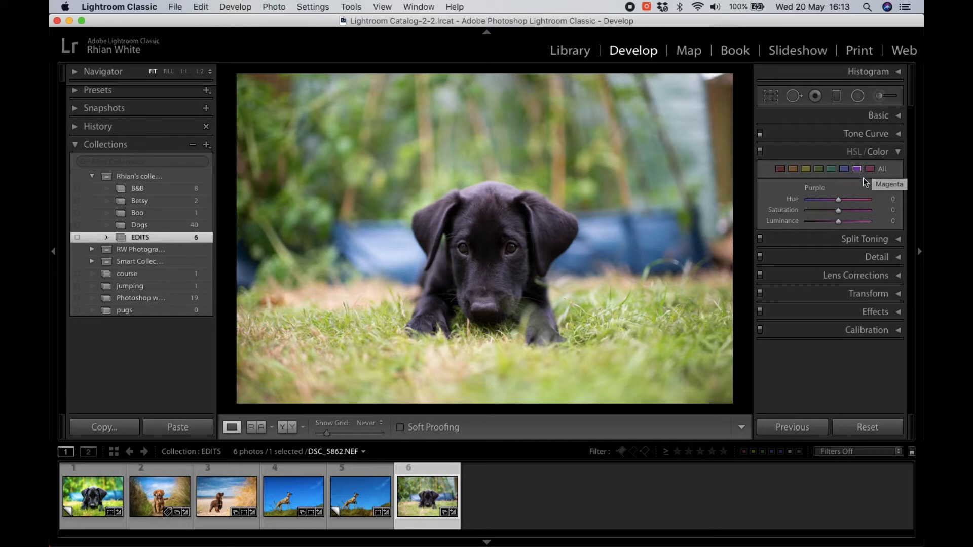
{"action": "left_click", "coordinate": [883, 171]}
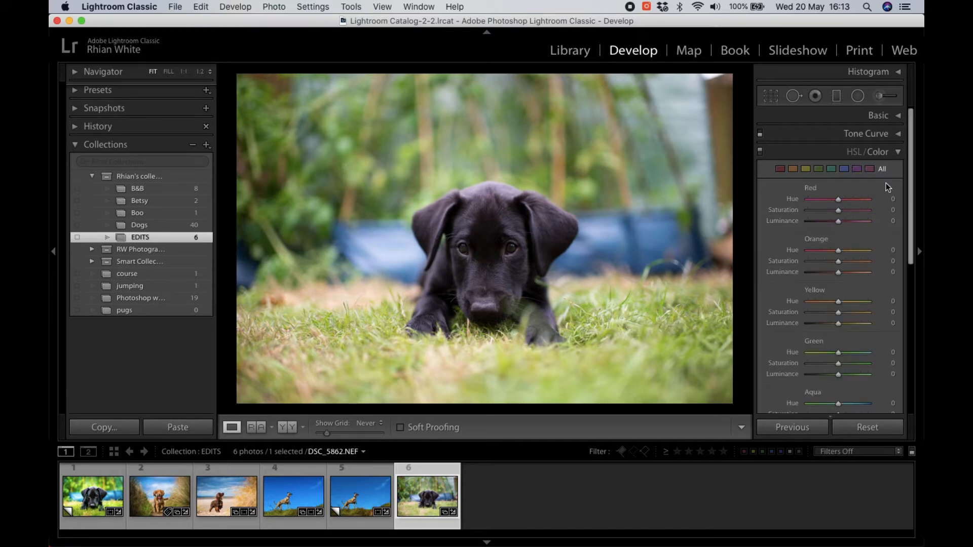
Step: Set the Green saturation to +41 and the Green luminance to +6 for the puppy photo
{"action": "left_click_drag", "start_coordinate": [909, 183], "coordinate": [916, 253]}
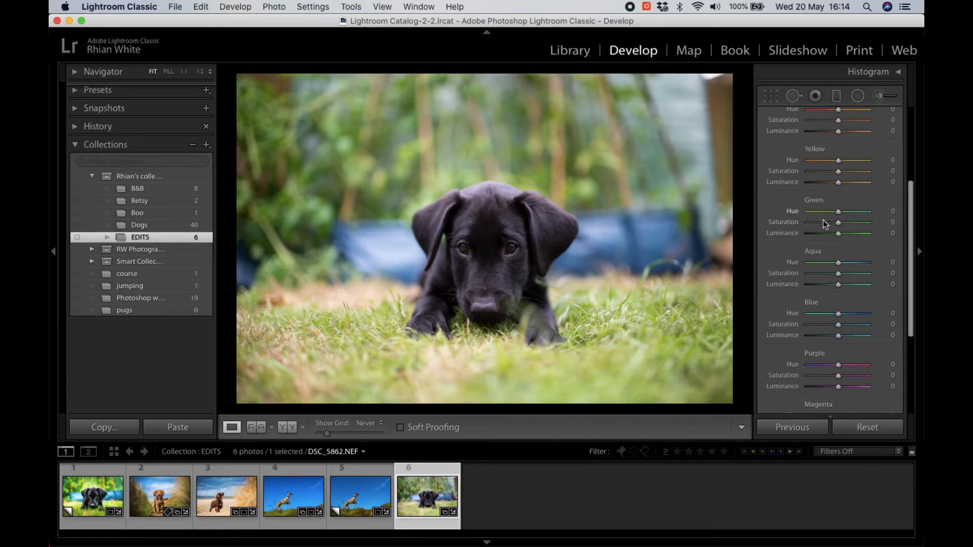
{"action": "left_click_drag", "start_coordinate": [838, 223], "coordinate": [781, 236]}
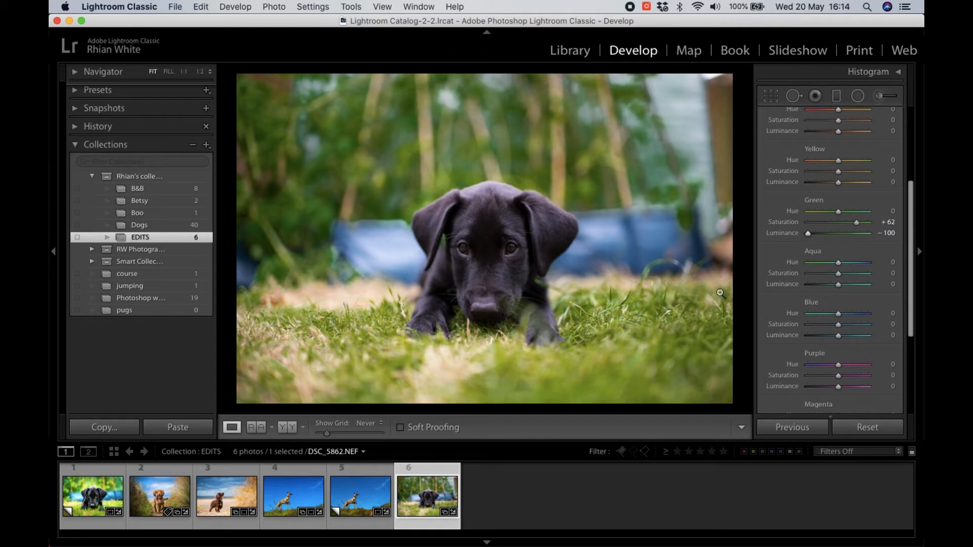
{"action": "left_click", "coordinate": [839, 233]}
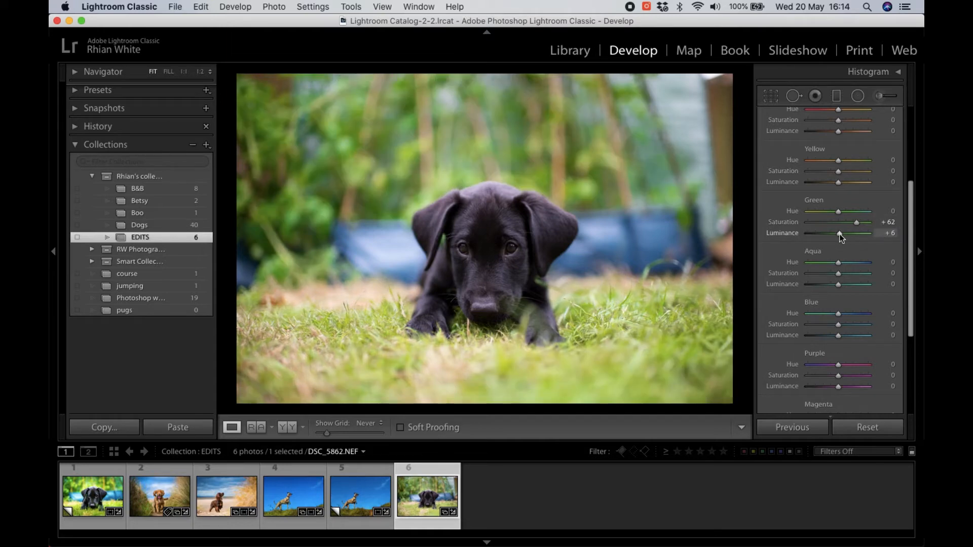
{"action": "left_click_drag", "start_coordinate": [856, 222], "coordinate": [851, 223]}
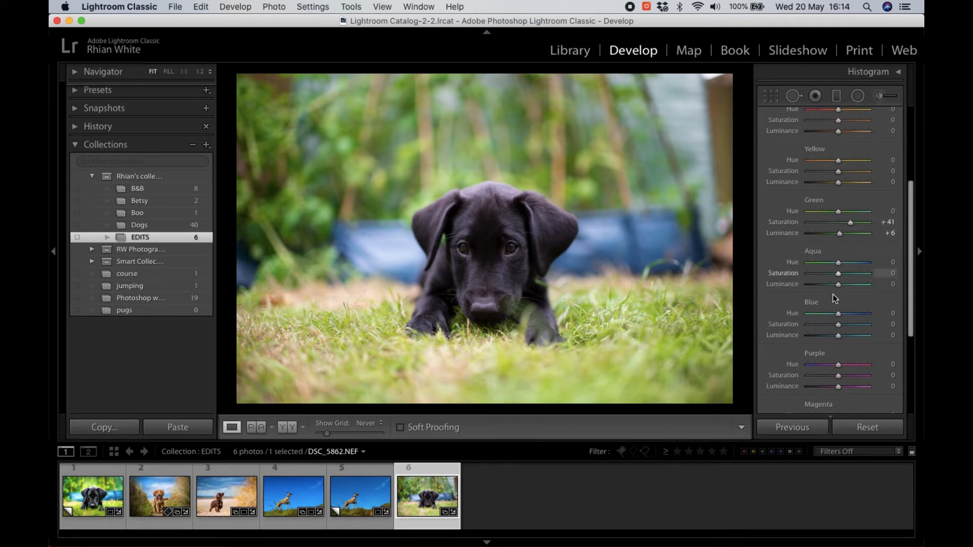
Step: Shift the blue backdrop towards teal with Blue hue -32, saturation +29 and luminance -97
{"action": "left_click", "coordinate": [838, 325]}
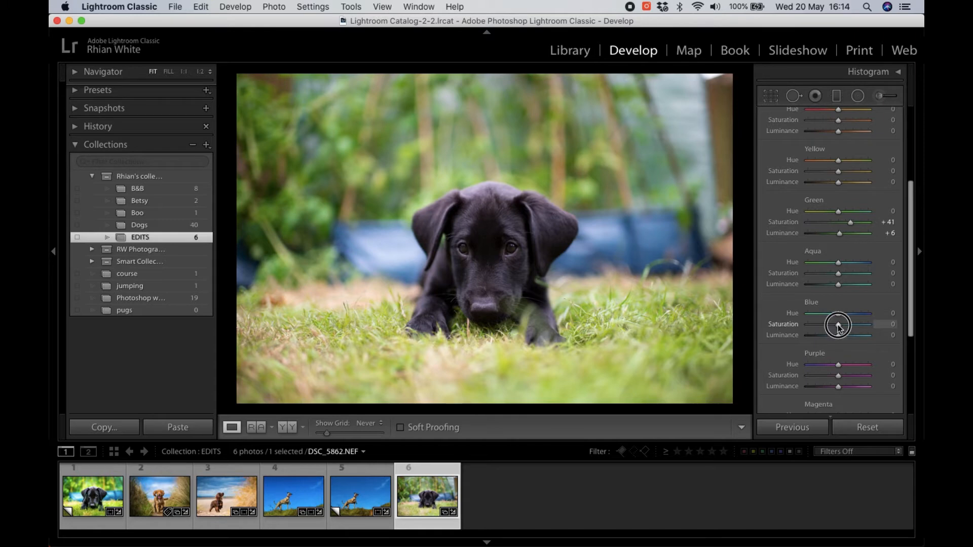
{"action": "mouse_move", "coordinate": [838, 325]}
{"action": "left_mouse_down"}
{"action": "mouse_move", "coordinate": [883, 324]}
{"action": "mouse_move", "coordinate": [846, 335]}
{"action": "mouse_move", "coordinate": [851, 318]}
{"action": "left_mouse_up"}
{"action": "left_click_drag", "start_coordinate": [844, 320], "coordinate": [810, 337]}
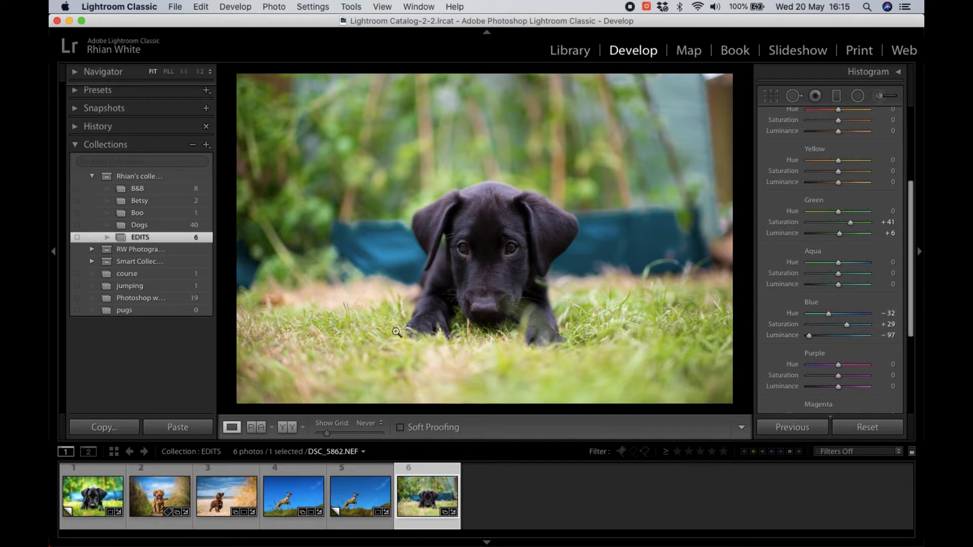
Step: Try a Blue saturation of -100 on the DSC_7771 sky photo, restore it to 0 and return to the puppy photo
{"action": "left_click", "coordinate": [291, 500]}
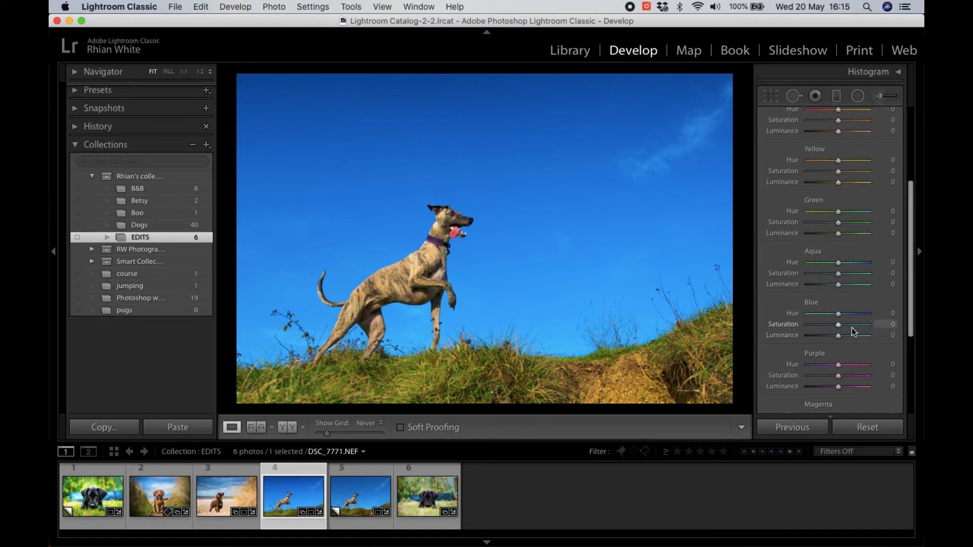
{"action": "left_click_drag", "start_coordinate": [851, 325], "coordinate": [759, 330]}
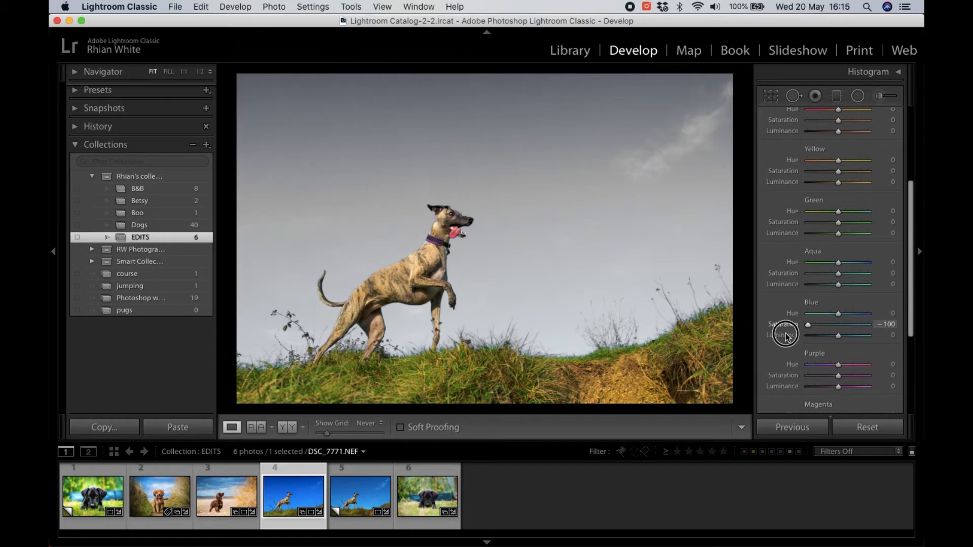
{"action": "left_click_drag", "start_coordinate": [801, 333], "coordinate": [838, 326]}
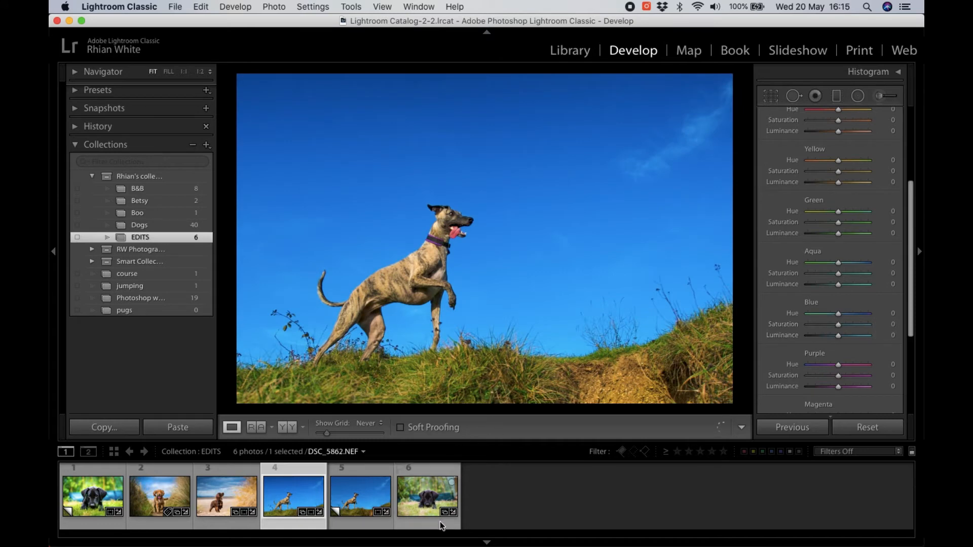
{"action": "left_click", "coordinate": [433, 507]}
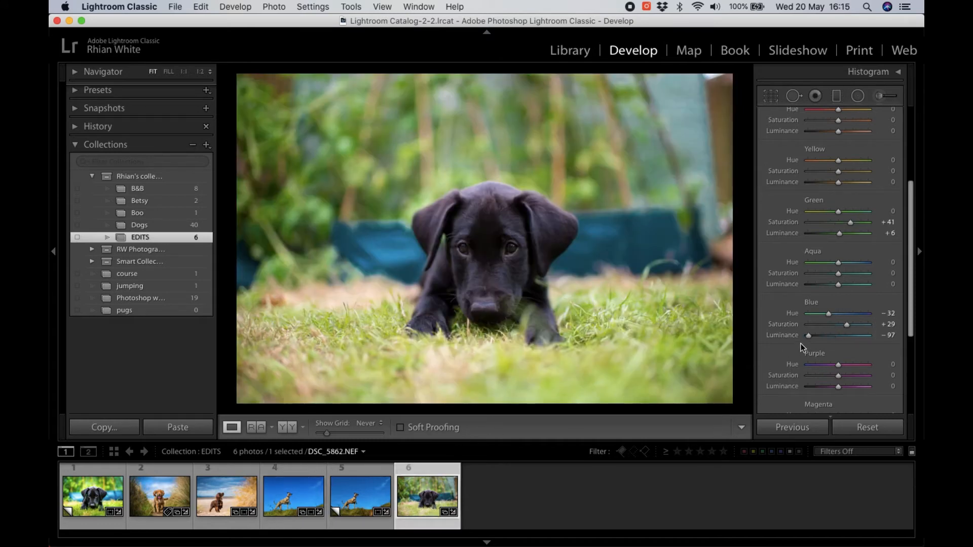
Step: Compare the puppy photo with and without the HSL/Color adjustments, leaving them switched off
{"action": "left_click_drag", "start_coordinate": [909, 319], "coordinate": [911, 243]}
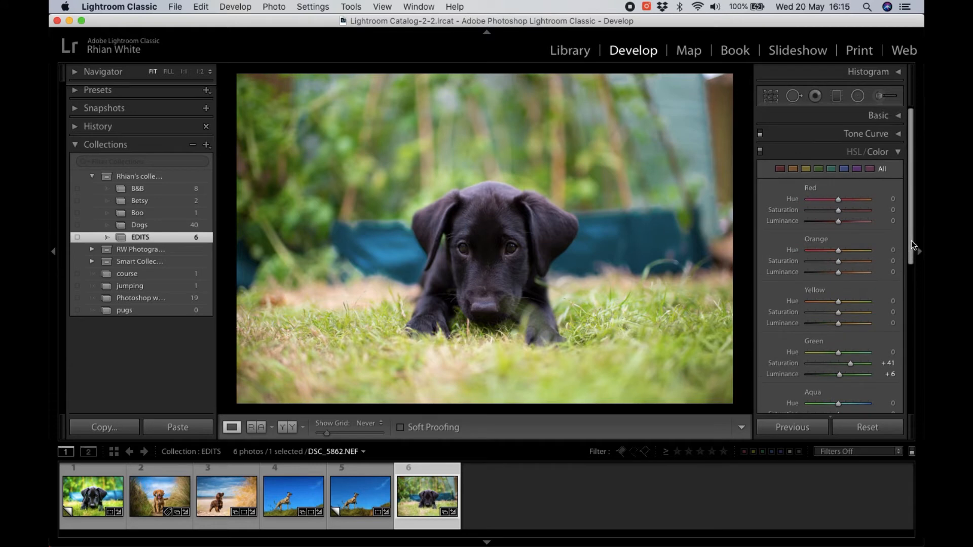
{"action": "left_click", "coordinate": [760, 151]}
{"action": "left_click", "coordinate": [760, 151]}
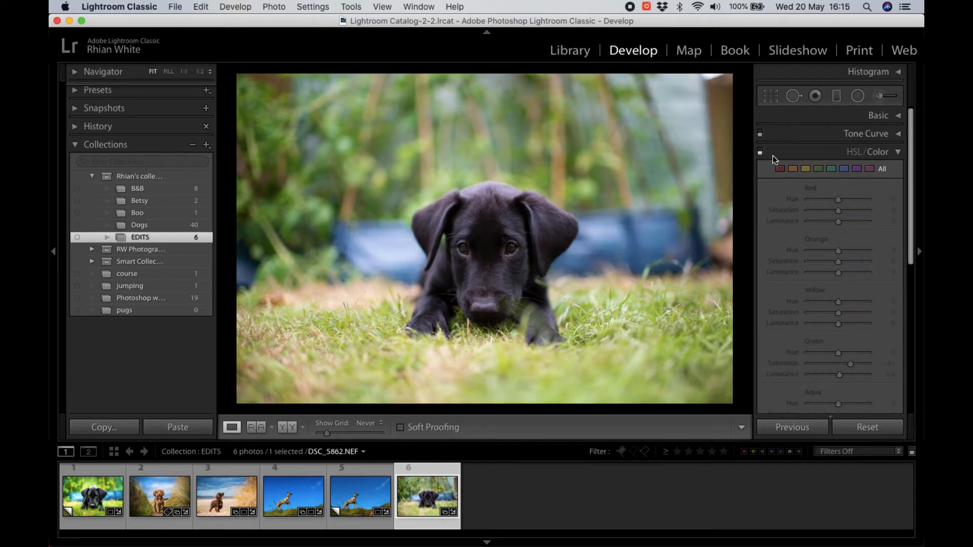
{"action": "left_click", "coordinate": [899, 152]}
Step: Split tone the photo with highlights at hue 289, saturation 35 and shadows at hue 198, saturation 26
{"action": "left_click", "coordinate": [899, 171]}
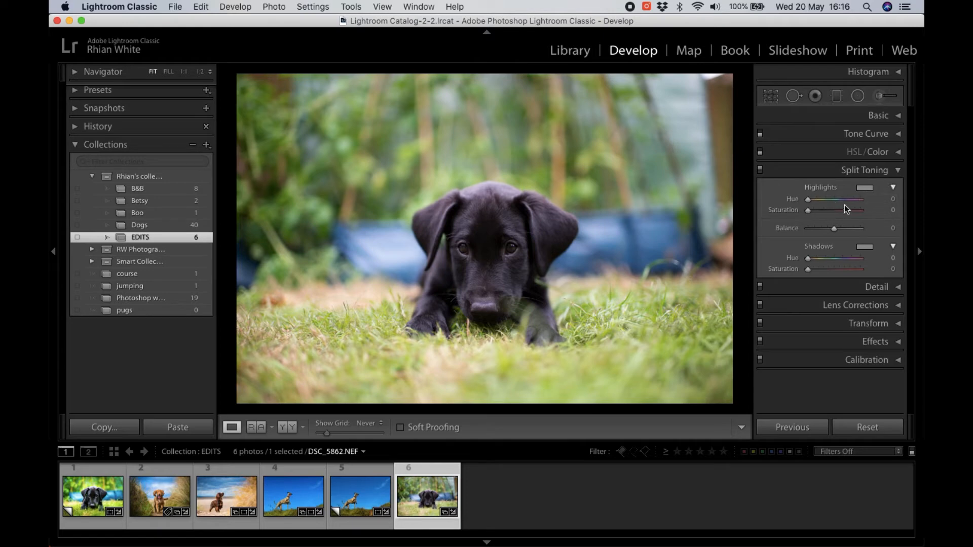
{"action": "left_click_drag", "start_coordinate": [808, 199], "coordinate": [826, 211]}
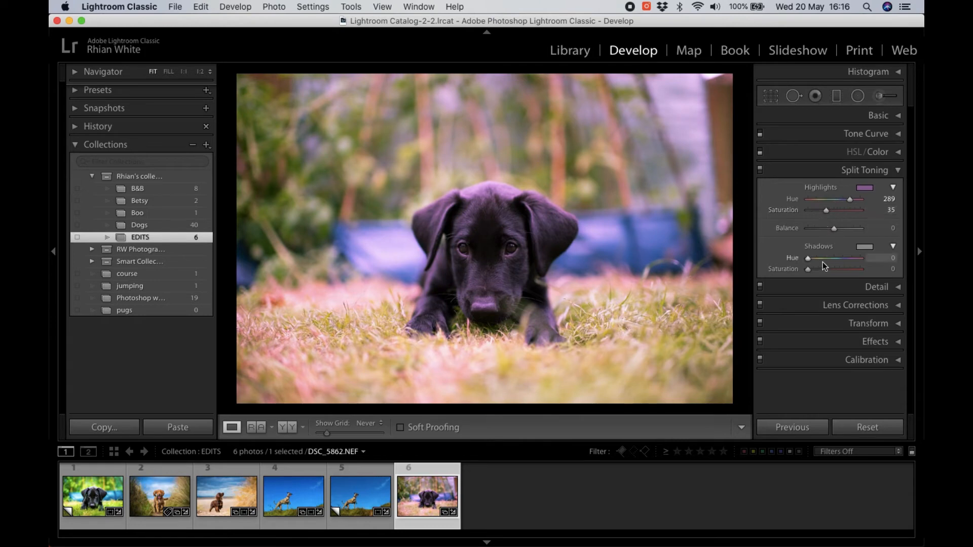
{"action": "left_click_drag", "start_coordinate": [808, 257], "coordinate": [836, 259]}
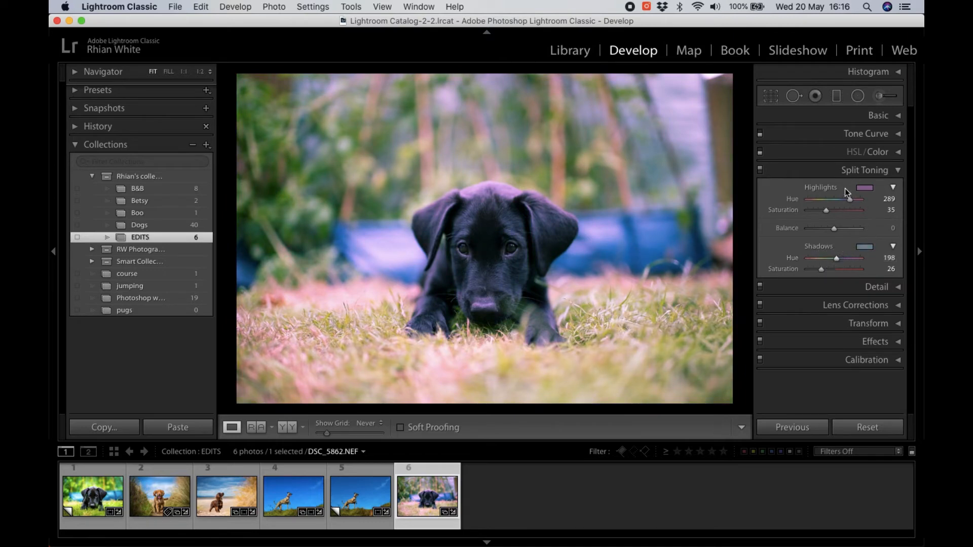
Step: Compare the photo with and without split toning, leaving the effect switched on
{"action": "left_click", "coordinate": [760, 169]}
{"action": "left_click", "coordinate": [760, 169]}
{"action": "left_click", "coordinate": [760, 169]}
{"action": "left_click", "coordinate": [760, 169]}
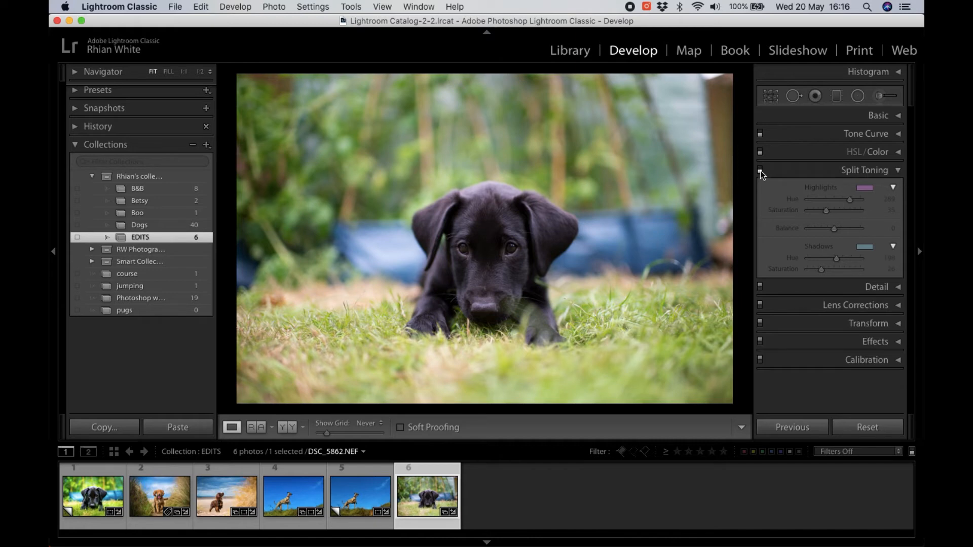
{"action": "left_click", "coordinate": [760, 170]}
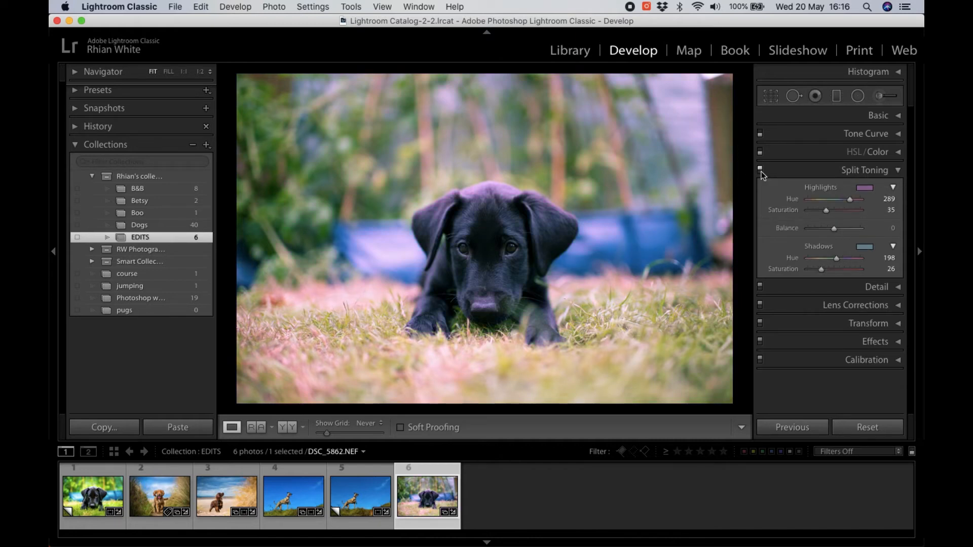
{"action": "left_click", "coordinate": [899, 170]}
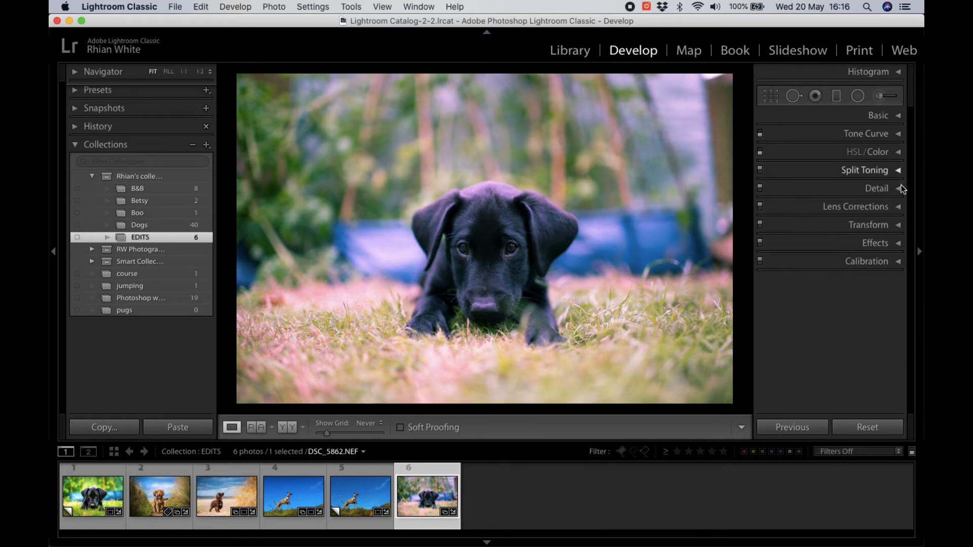
Step: Try stronger sharpening on the black puppy photo and settle on a sharpening Amount of 41
{"action": "left_click", "coordinate": [898, 188]}
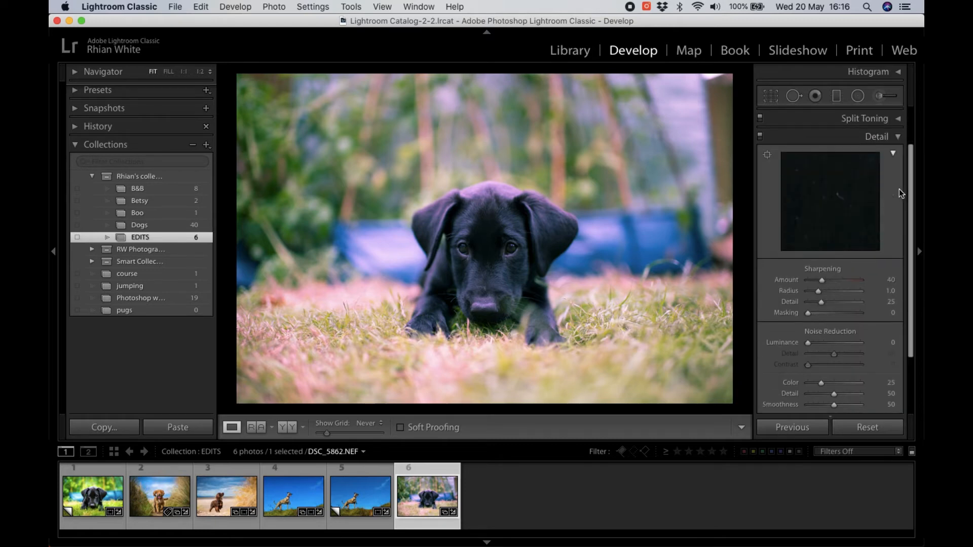
{"action": "left_click_drag", "start_coordinate": [911, 250], "coordinate": [912, 276]}
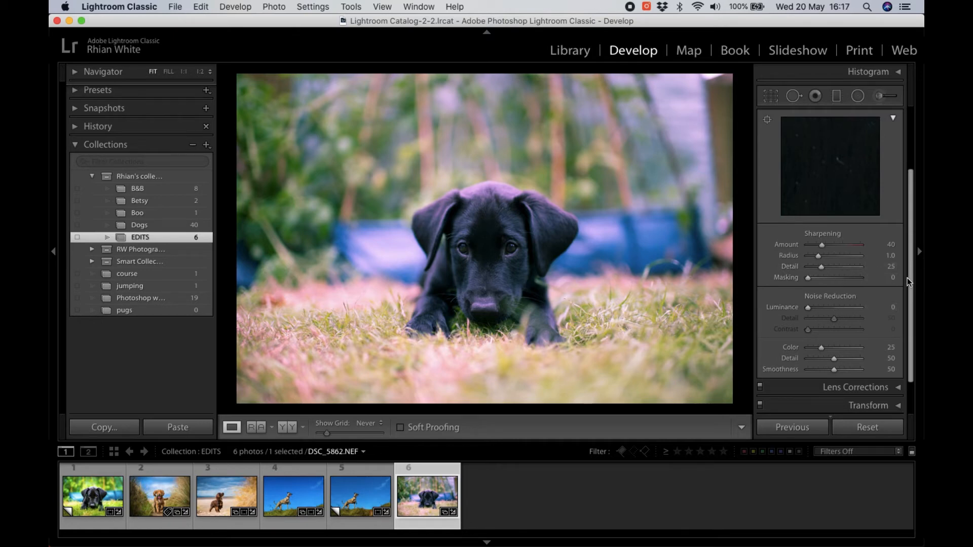
{"action": "left_click_drag", "start_coordinate": [911, 282], "coordinate": [911, 276]}
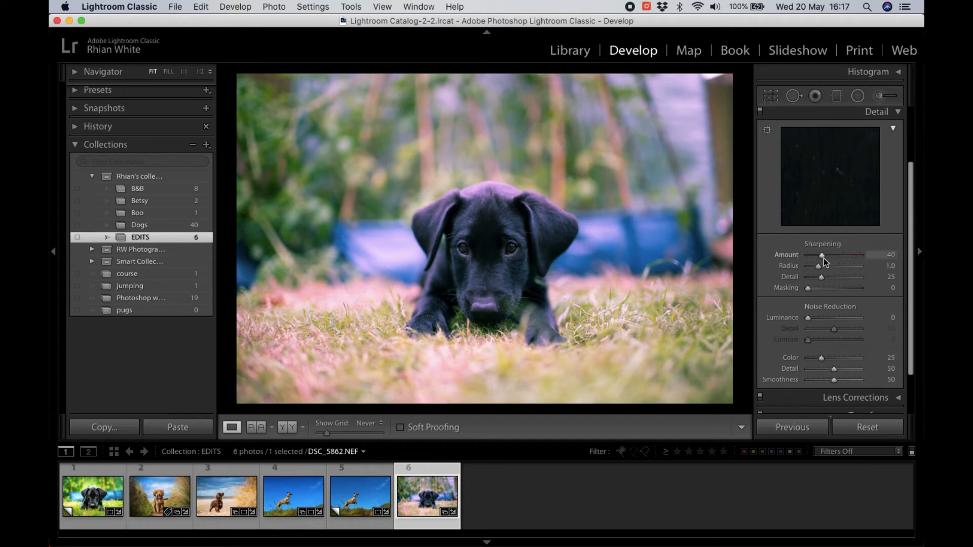
{"action": "mouse_move", "coordinate": [822, 257]}
{"action": "left_mouse_down"}
{"action": "mouse_move", "coordinate": [852, 257]}
{"action": "mouse_move", "coordinate": [827, 257]}
{"action": "left_mouse_up"}
{"action": "left_click", "coordinate": [827, 256]}
{"action": "left_click_drag", "start_coordinate": [829, 257], "coordinate": [870, 258]}
{"action": "left_click_drag", "start_coordinate": [870, 259], "coordinate": [871, 257]}
{"action": "left_click", "coordinate": [822, 256]}
Step: Set the Luminance noise reduction to 26 and close the Detail settings
{"action": "mouse_move", "coordinate": [808, 318]}
{"action": "left_mouse_down"}
{"action": "mouse_move", "coordinate": [864, 319]}
{"action": "mouse_move", "coordinate": [790, 321]}
{"action": "mouse_move", "coordinate": [871, 322]}
{"action": "mouse_move", "coordinate": [823, 324]}
{"action": "left_mouse_up"}
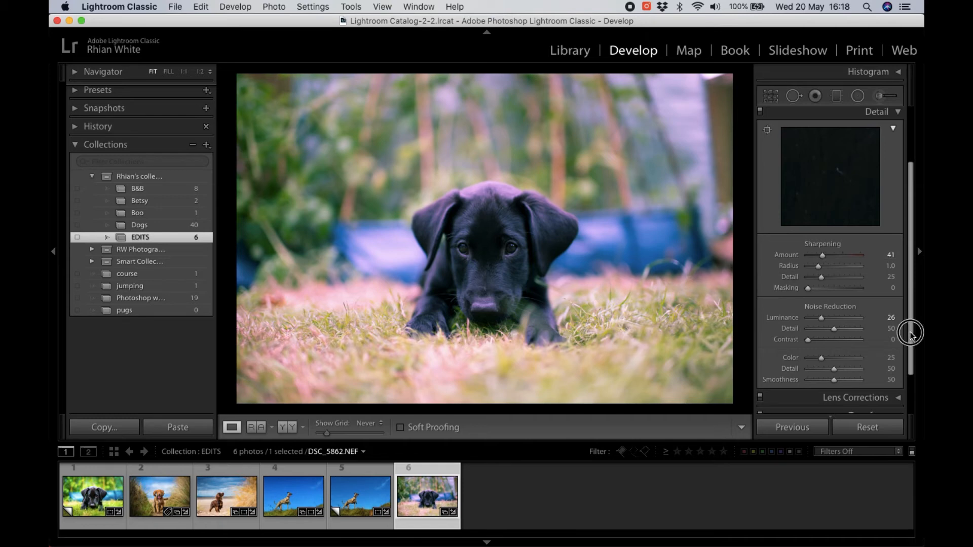
{"action": "left_click_drag", "start_coordinate": [911, 333], "coordinate": [912, 276]}
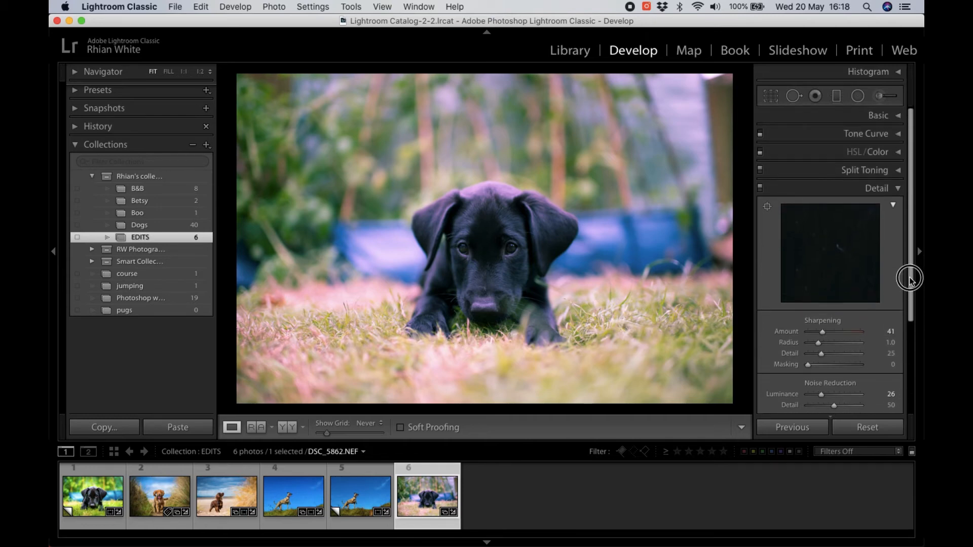
{"action": "left_click", "coordinate": [897, 188]}
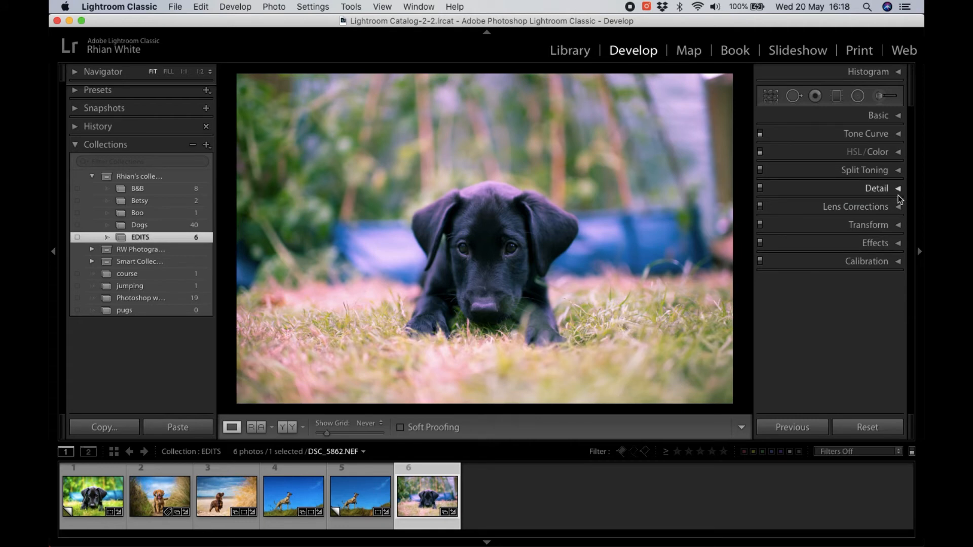
Step: Look over the Lens Corrections profile options for the puppy photo
{"action": "left_click", "coordinate": [897, 208]}
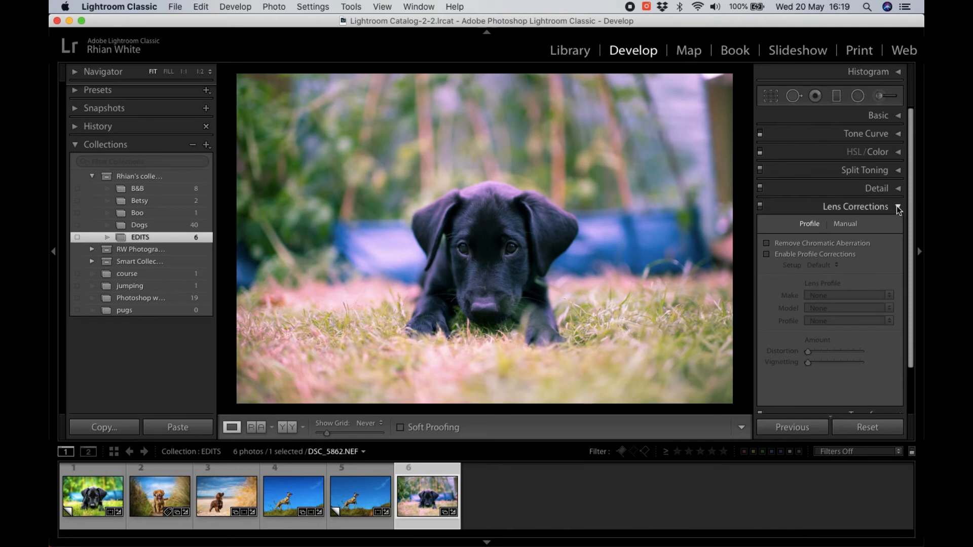
{"action": "left_click", "coordinate": [899, 207]}
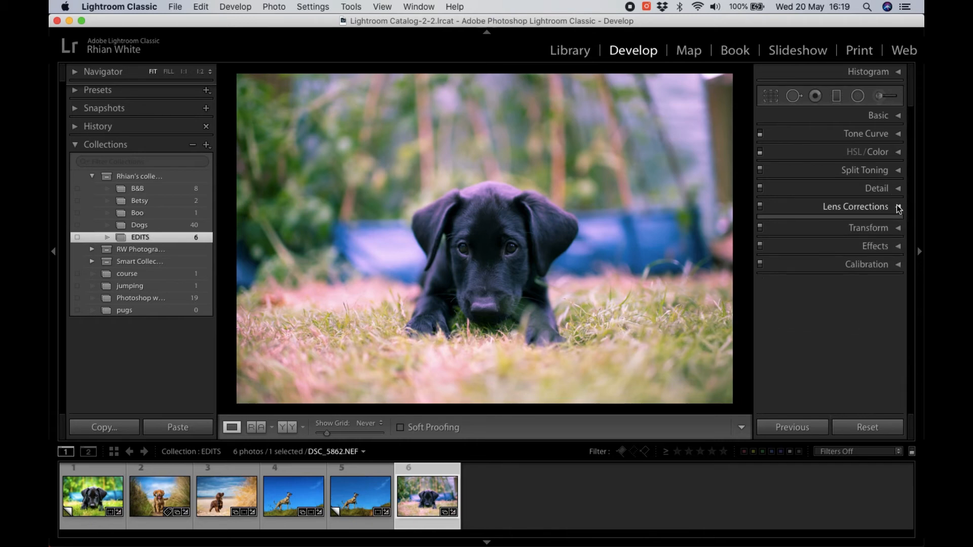
Step: Try Transform values of Vertical +32, Horizontal +47, Rotate +4.7, Aspect +42, Scale 114, X Offset +39.0 and Y Offset +35.4
{"action": "left_click", "coordinate": [899, 225]}
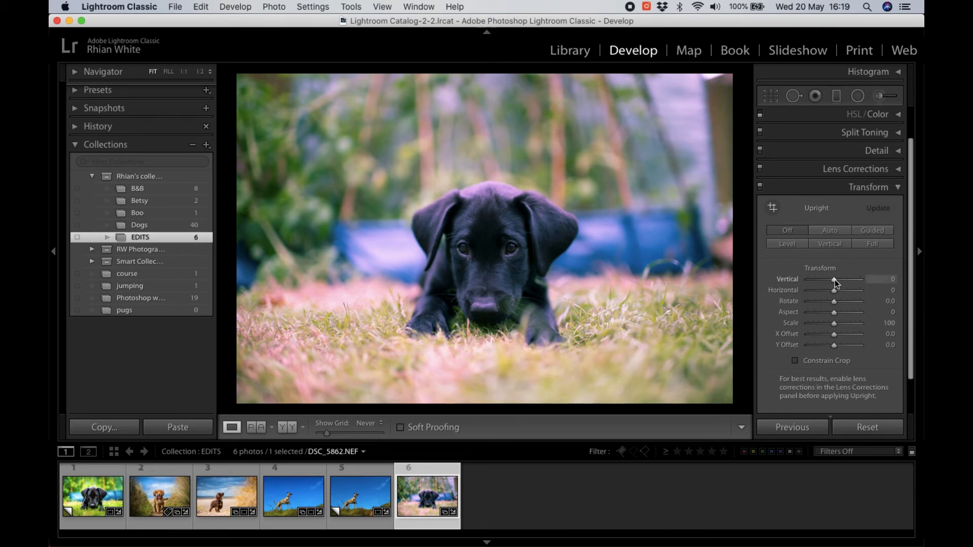
{"action": "left_click_drag", "start_coordinate": [834, 280], "coordinate": [842, 345]}
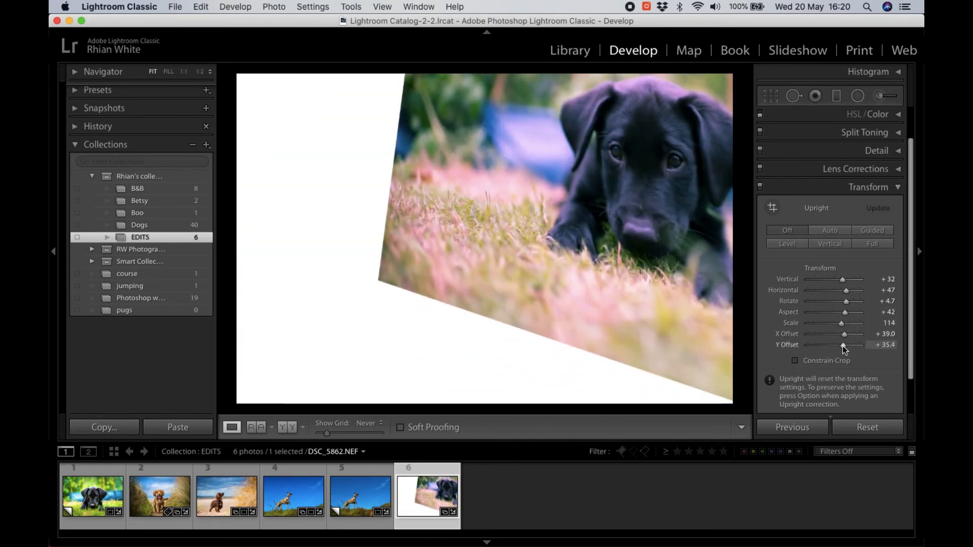
Step: Set Transform to Vertical -59, Horizontal -61, Rotate -3.1, Aspect -28, Scale 81, X Offset -46.7, Y Offset -49.0, and switch its effect off
{"action": "left_click", "coordinate": [817, 290]}
{"action": "left_click", "coordinate": [818, 279]}
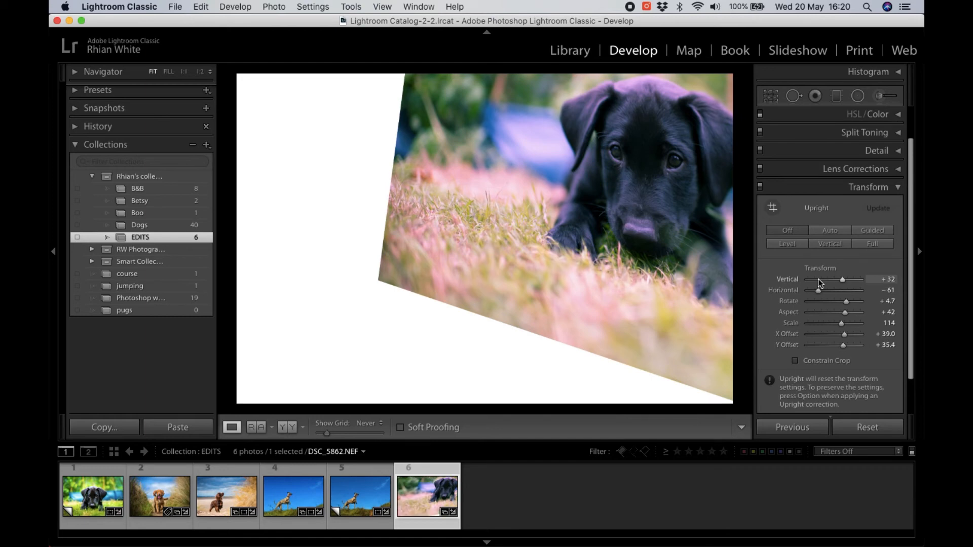
{"action": "left_click", "coordinate": [826, 301]}
{"action": "left_click", "coordinate": [827, 312]}
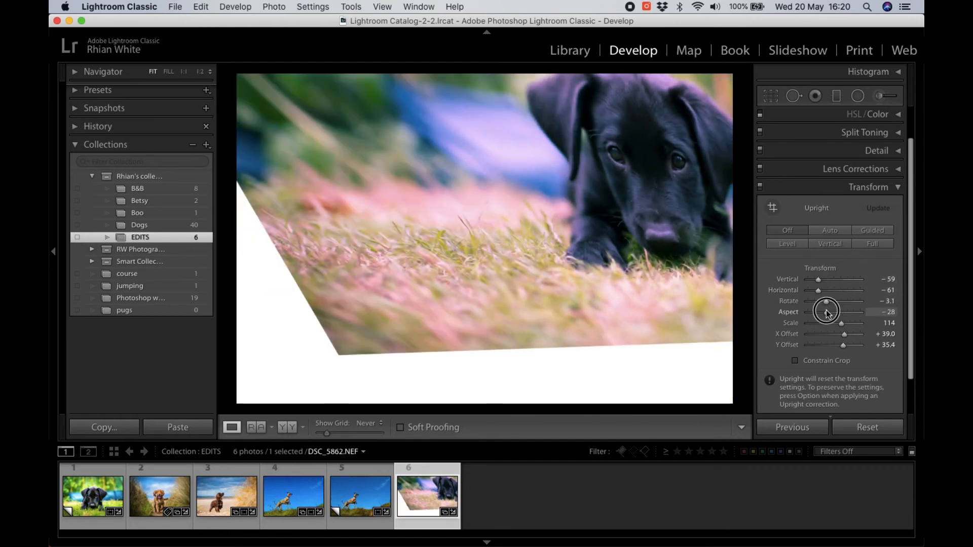
{"action": "left_click", "coordinate": [823, 326]}
{"action": "left_click", "coordinate": [821, 333]}
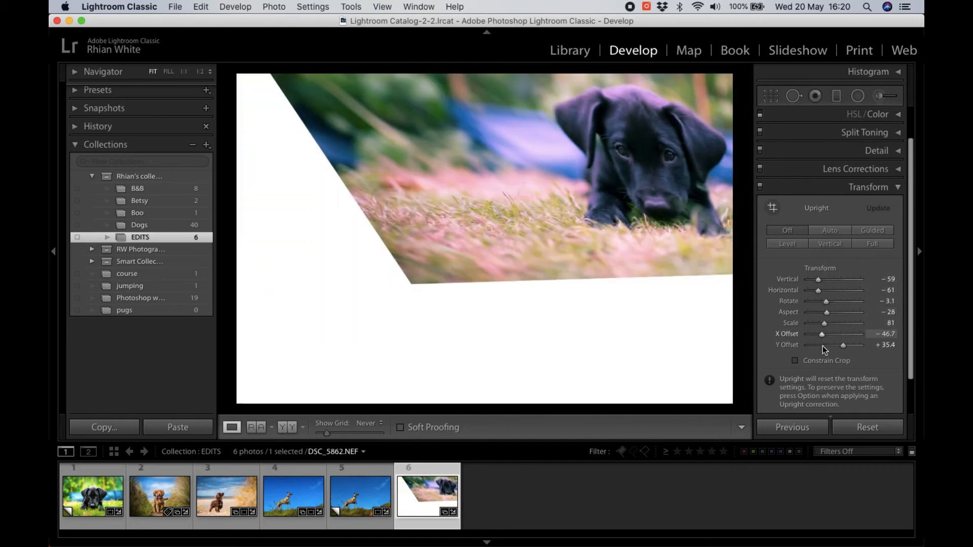
{"action": "left_click", "coordinate": [821, 345]}
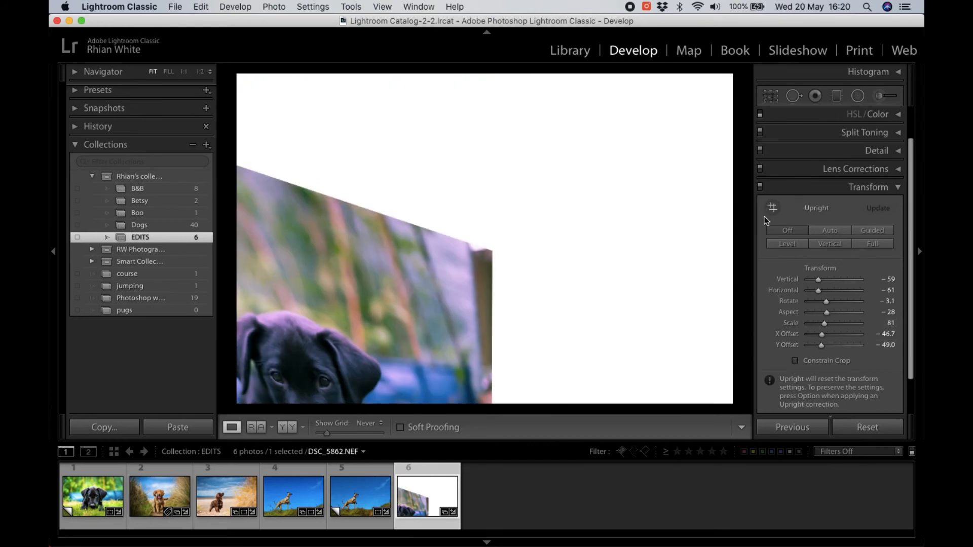
{"action": "left_click", "coordinate": [760, 186]}
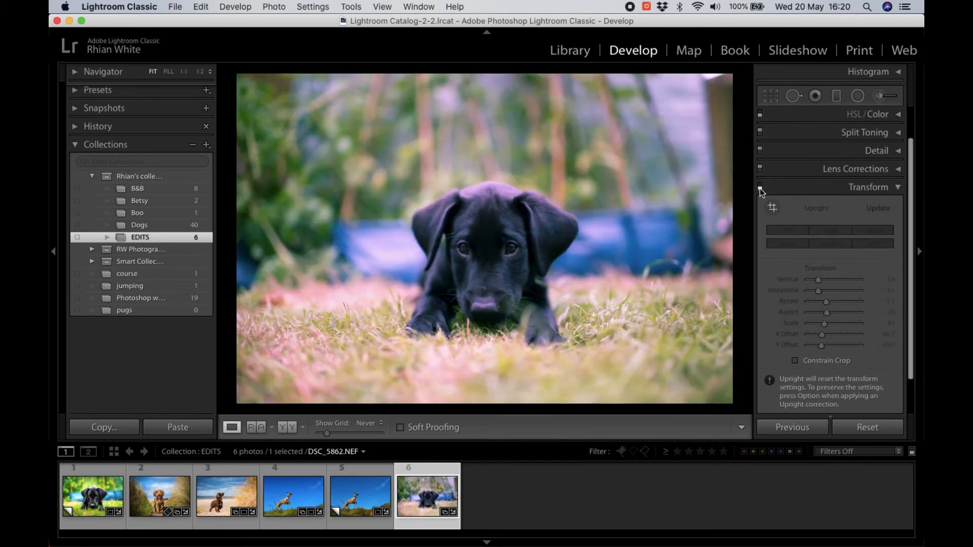
{"action": "left_click", "coordinate": [897, 188]}
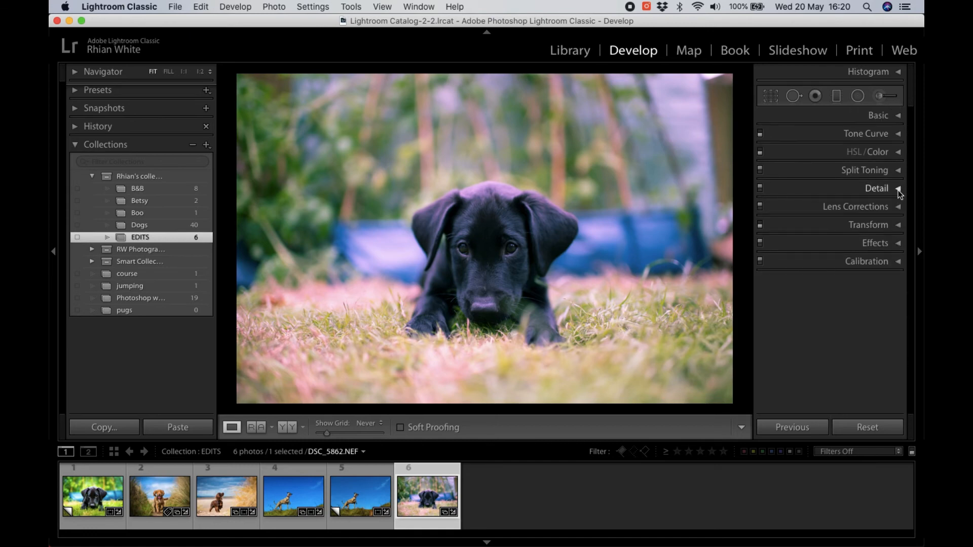
Step: On the DSC_5862 / Copy 1 puppy photo, try a post-crop vignetting Amount of -100 and settle on -19
{"action": "left_click", "coordinate": [899, 243]}
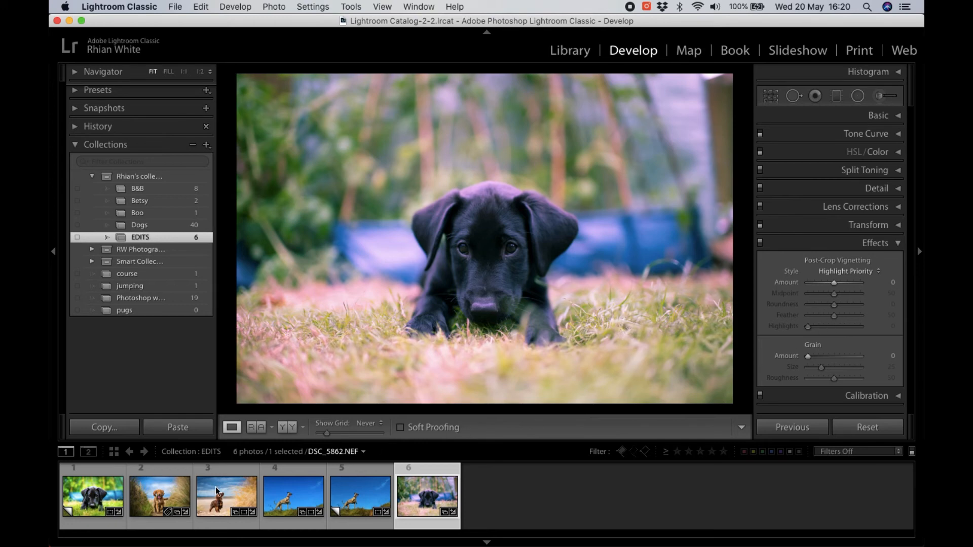
{"action": "left_click", "coordinate": [88, 500]}
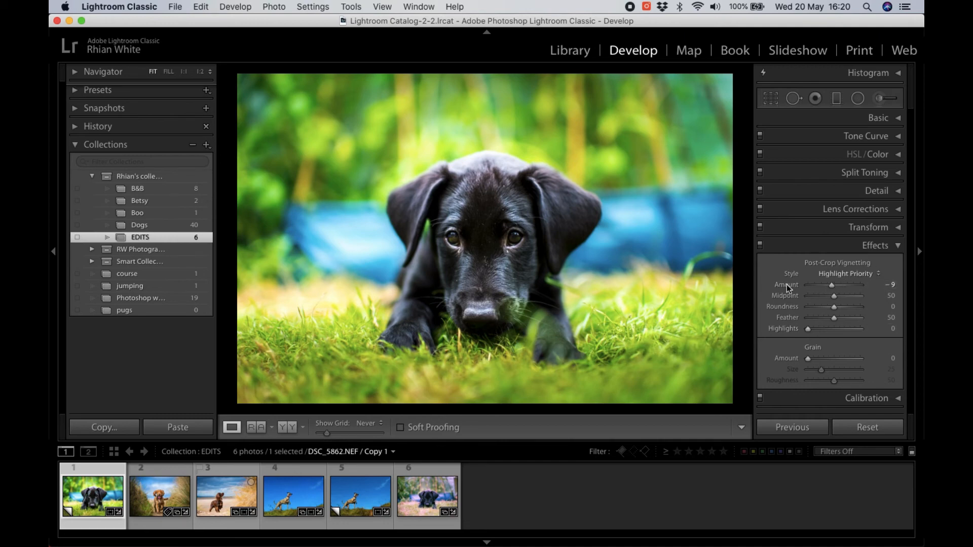
{"action": "left_click_drag", "start_coordinate": [832, 284], "coordinate": [798, 287]}
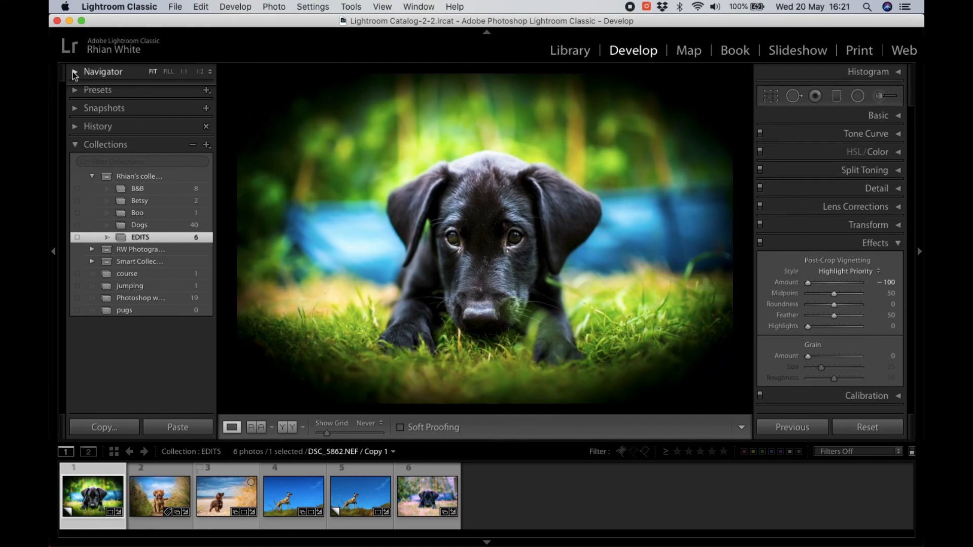
{"action": "left_click", "coordinate": [75, 72]}
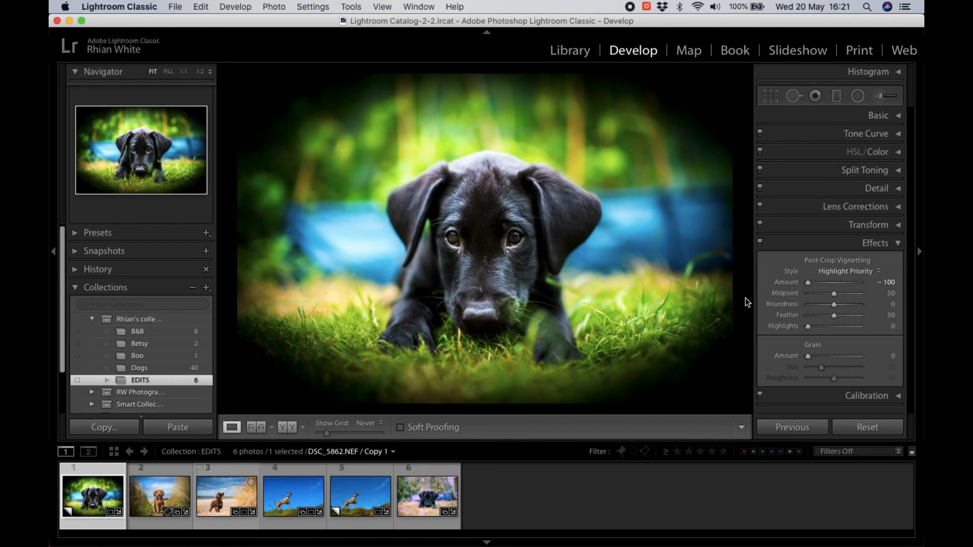
{"action": "left_click_drag", "start_coordinate": [807, 282], "coordinate": [825, 282]}
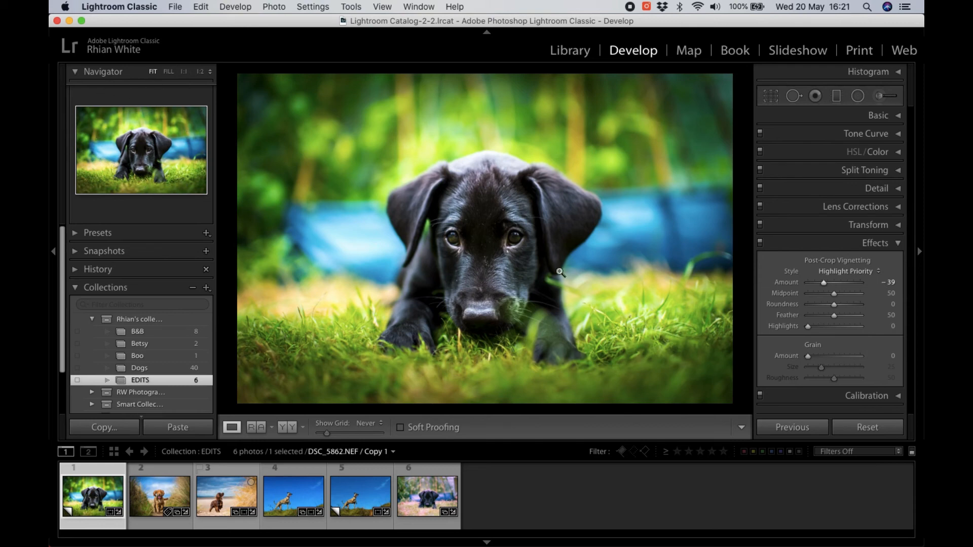
{"action": "left_click_drag", "start_coordinate": [824, 282], "coordinate": [830, 283]}
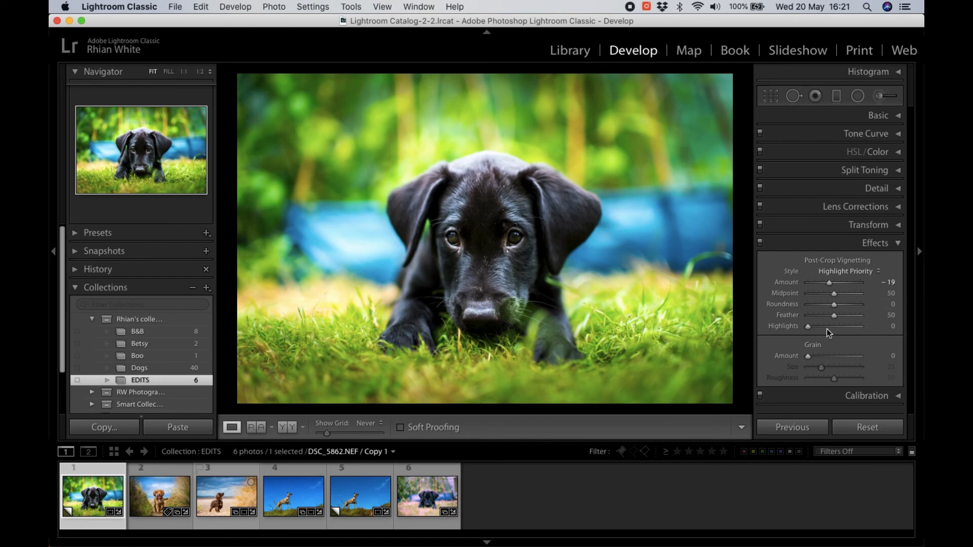
Step: Add grain with Amount 100, Size 100 and Roughness 31, and switch the Effects adjustments off
{"action": "left_click_drag", "start_coordinate": [807, 355], "coordinate": [890, 354]}
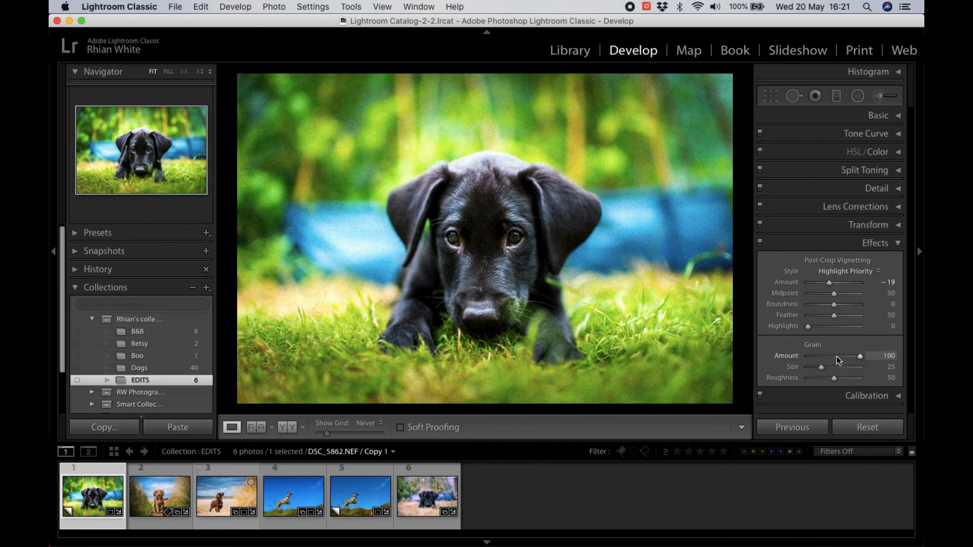
{"action": "left_click_drag", "start_coordinate": [821, 367], "coordinate": [882, 360]}
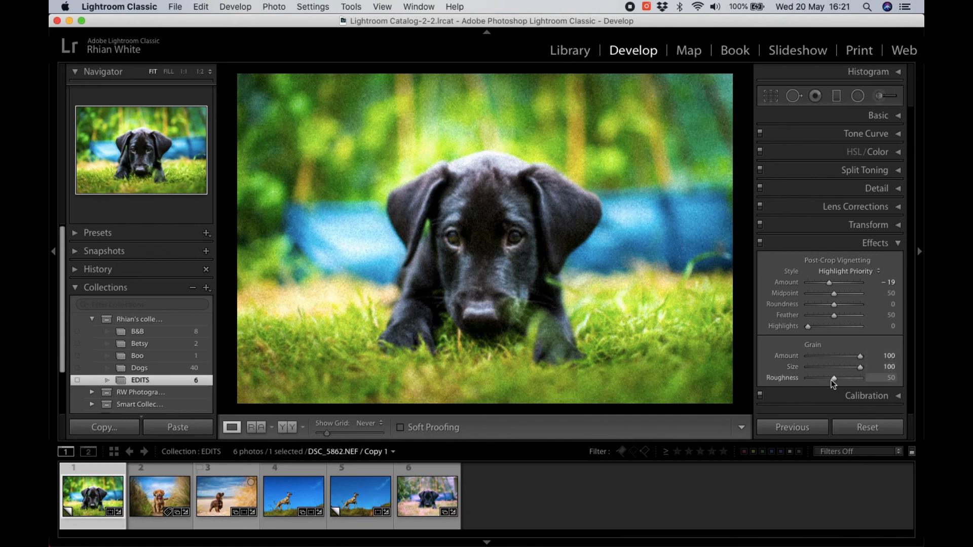
{"action": "mouse_move", "coordinate": [834, 378]}
{"action": "left_mouse_down"}
{"action": "mouse_move", "coordinate": [852, 378]}
{"action": "mouse_move", "coordinate": [824, 378]}
{"action": "left_mouse_up"}
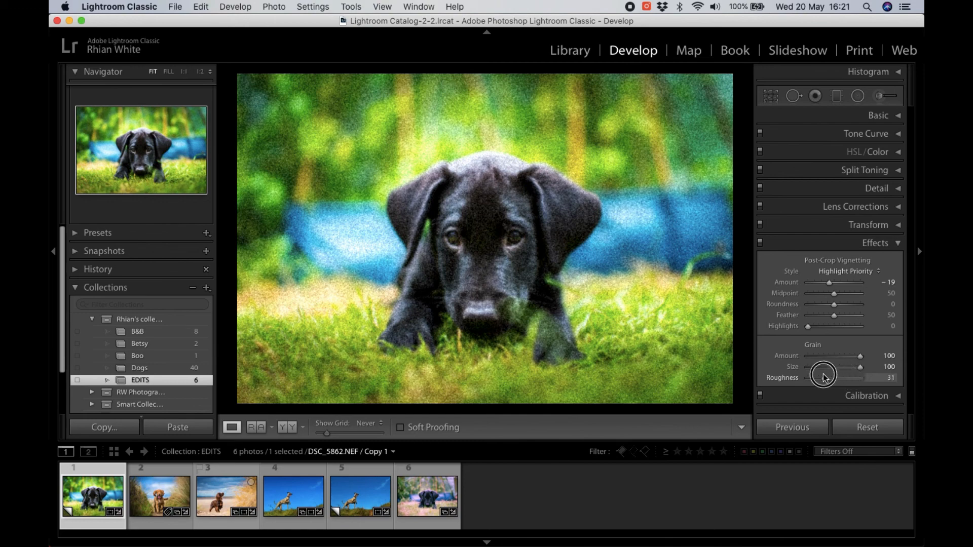
{"action": "left_click", "coordinate": [760, 242]}
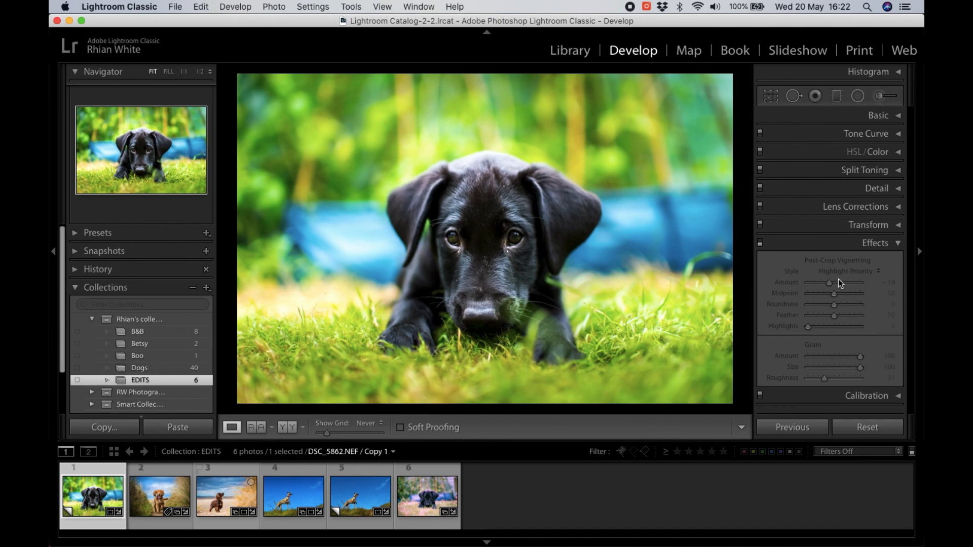
Step: Crop the photo more tightly around the puppy
{"action": "left_click", "coordinate": [771, 96]}
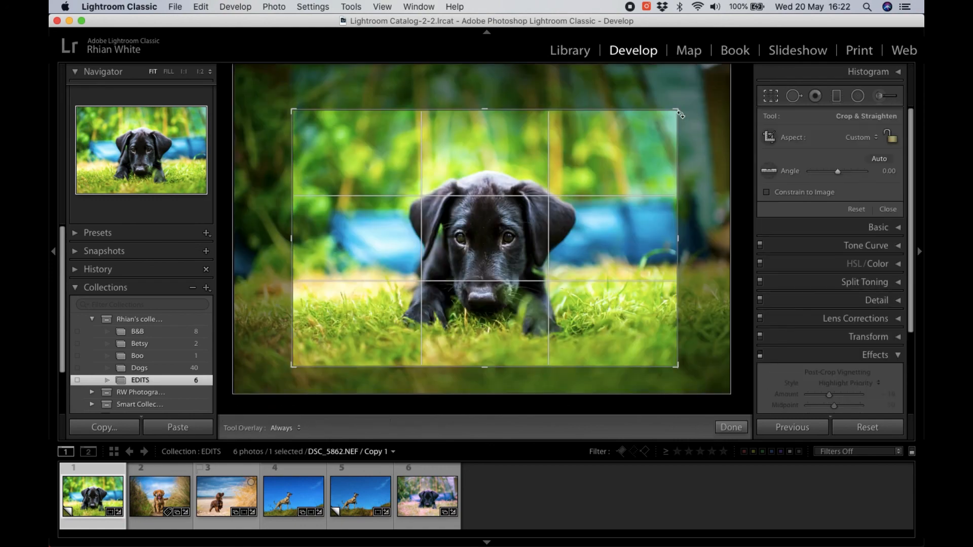
{"action": "left_click_drag", "start_coordinate": [669, 115], "coordinate": [652, 125]}
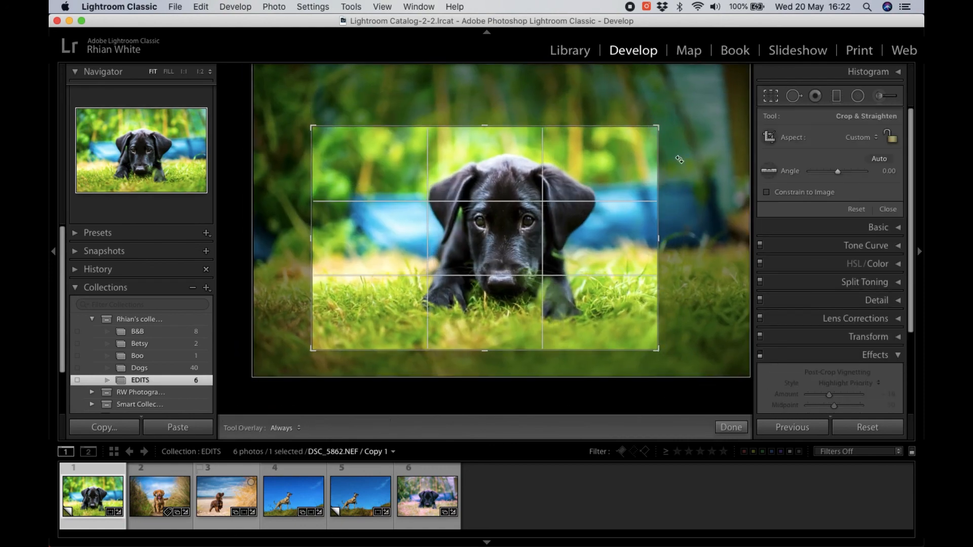
{"action": "left_click", "coordinate": [735, 428]}
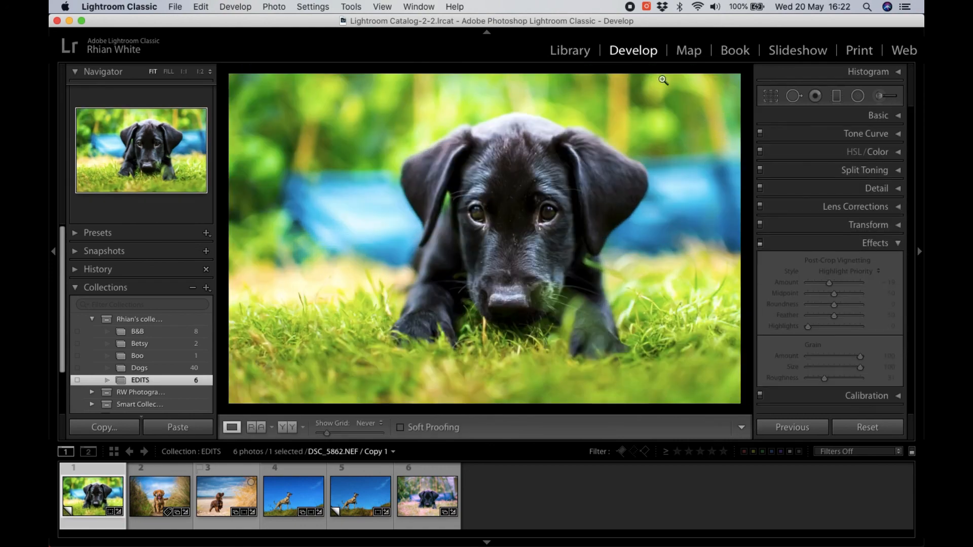
Step: Set the post-crop vignetting Amount to -22 and widen the crop to include more background around the puppy
{"action": "left_click_drag", "start_coordinate": [828, 284], "coordinate": [825, 289]}
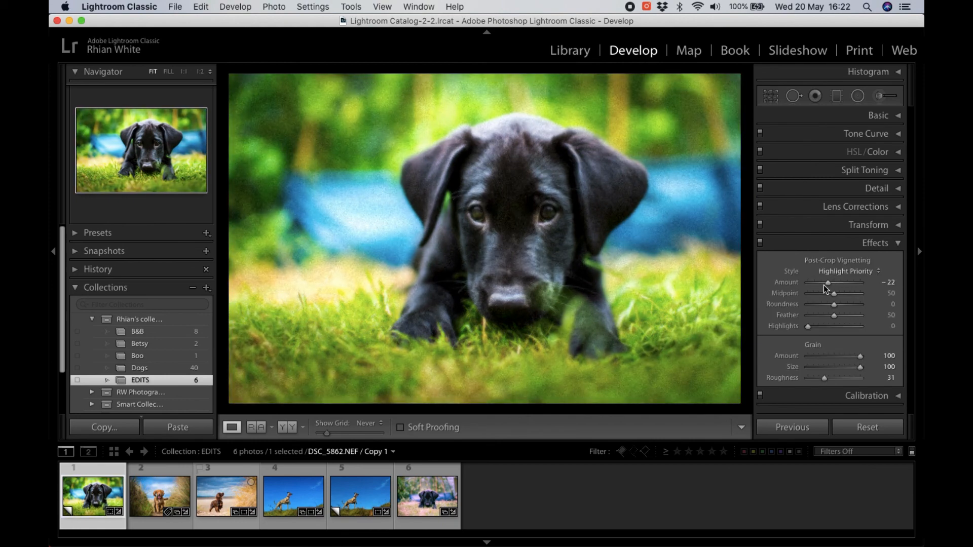
{"action": "left_click", "coordinate": [771, 96]}
{"action": "left_click_drag", "start_coordinate": [659, 126], "coordinate": [680, 93]}
{"action": "left_click", "coordinate": [732, 428]}
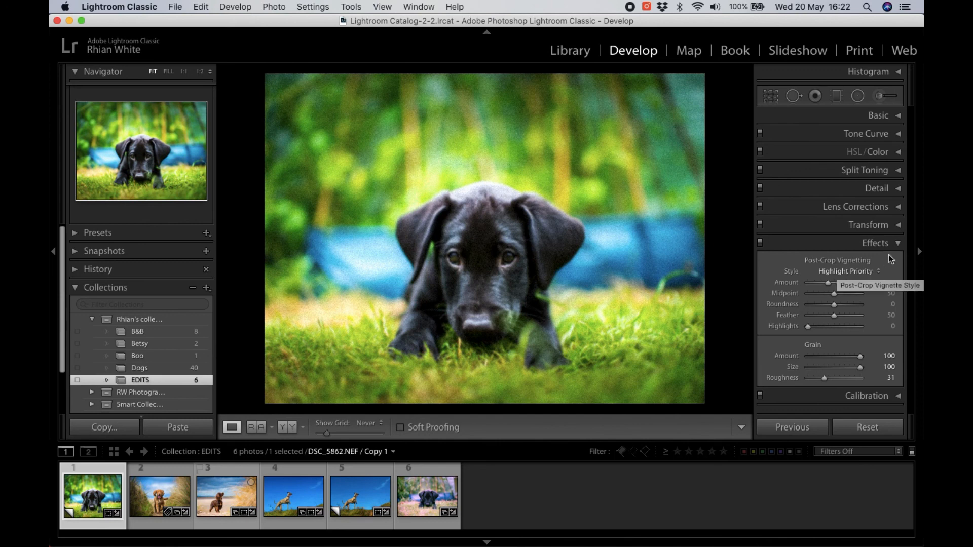
{"action": "left_click", "coordinate": [899, 243]}
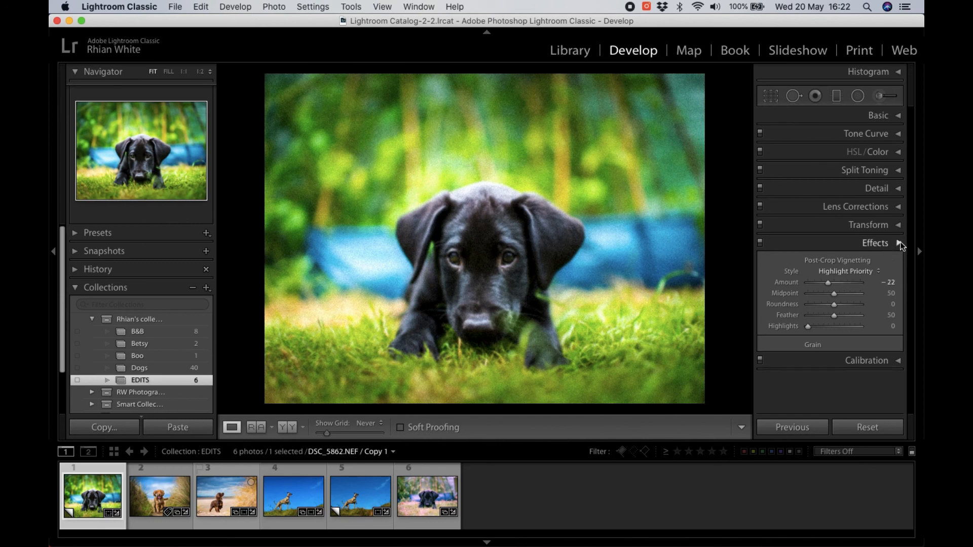
Step: Look over the Calibration settings for shadow tint and the red, green and blue primaries
{"action": "left_click", "coordinate": [899, 262]}
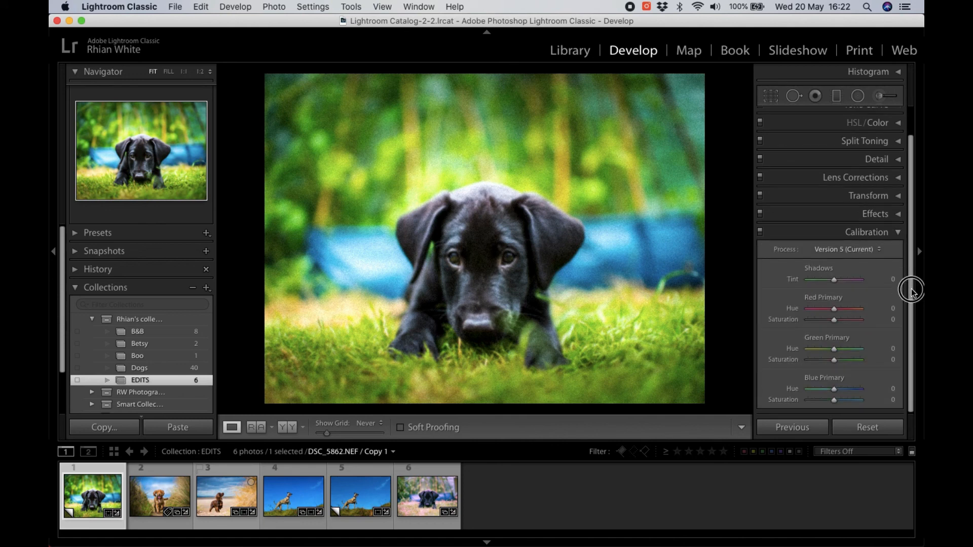
{"action": "scroll", "coordinate": [908, 264], "scroll_direction": "up", "scroll_amount": 2}
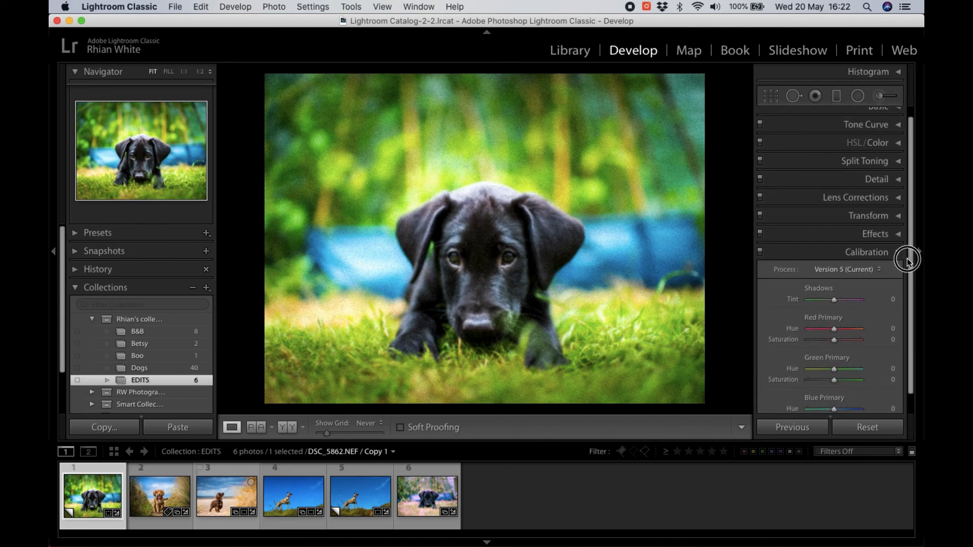
{"action": "scroll", "coordinate": [907, 261], "scroll_direction": "down", "scroll_amount": 2}
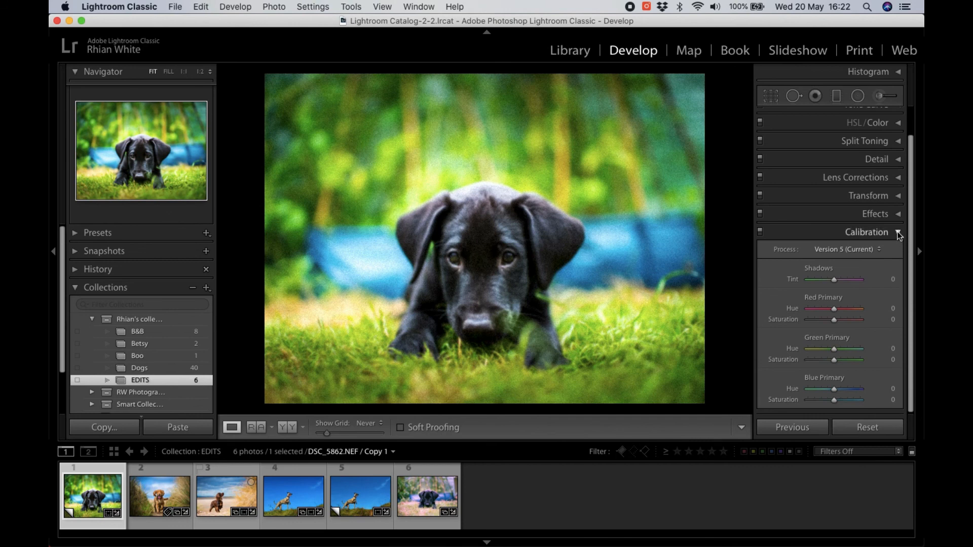
{"action": "left_click", "coordinate": [898, 234]}
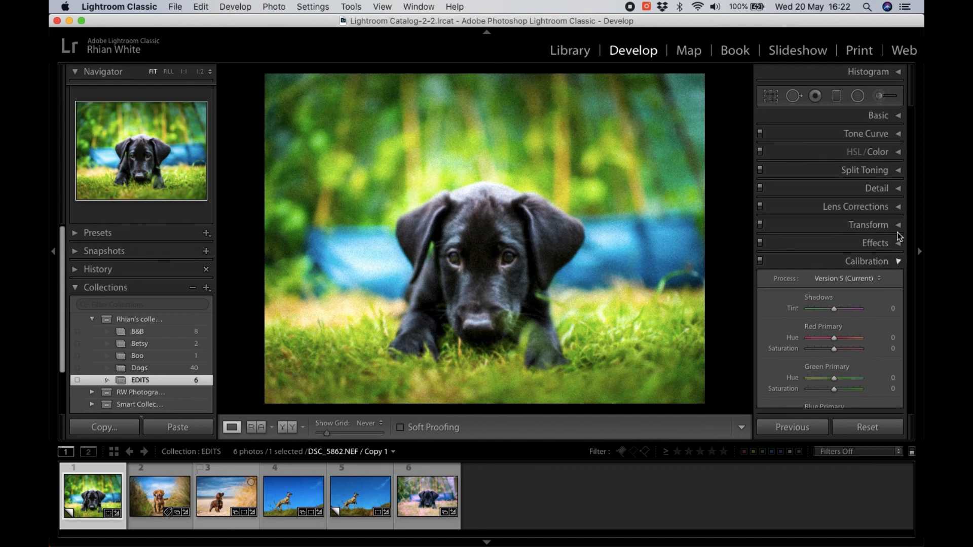